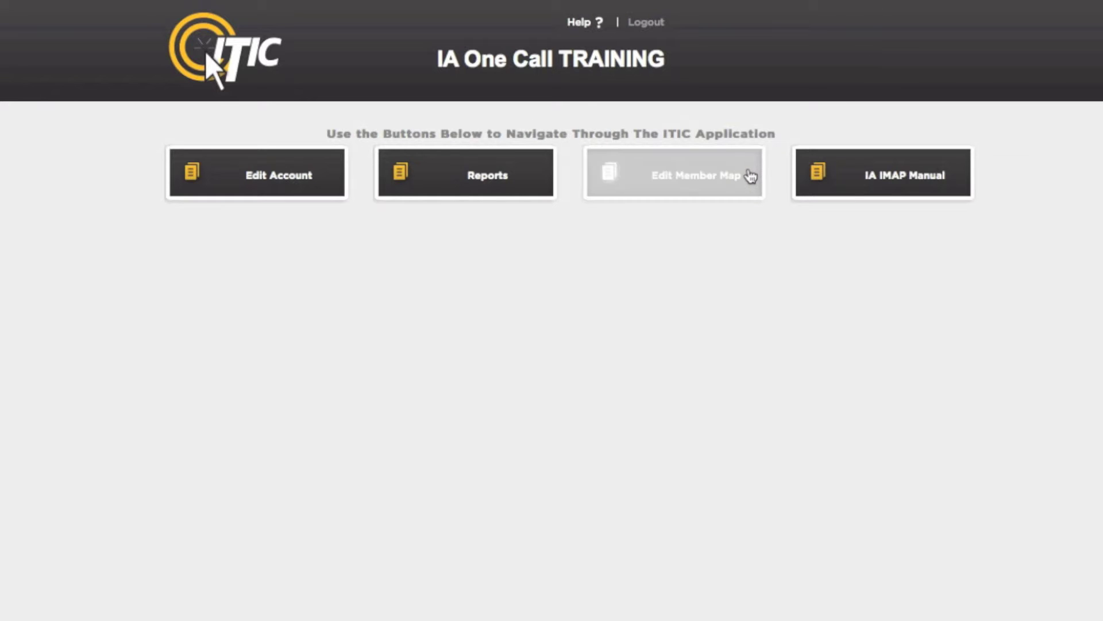
Open the member map editor and load Black Hawk County's 58 INS district records
left_click(750, 176)
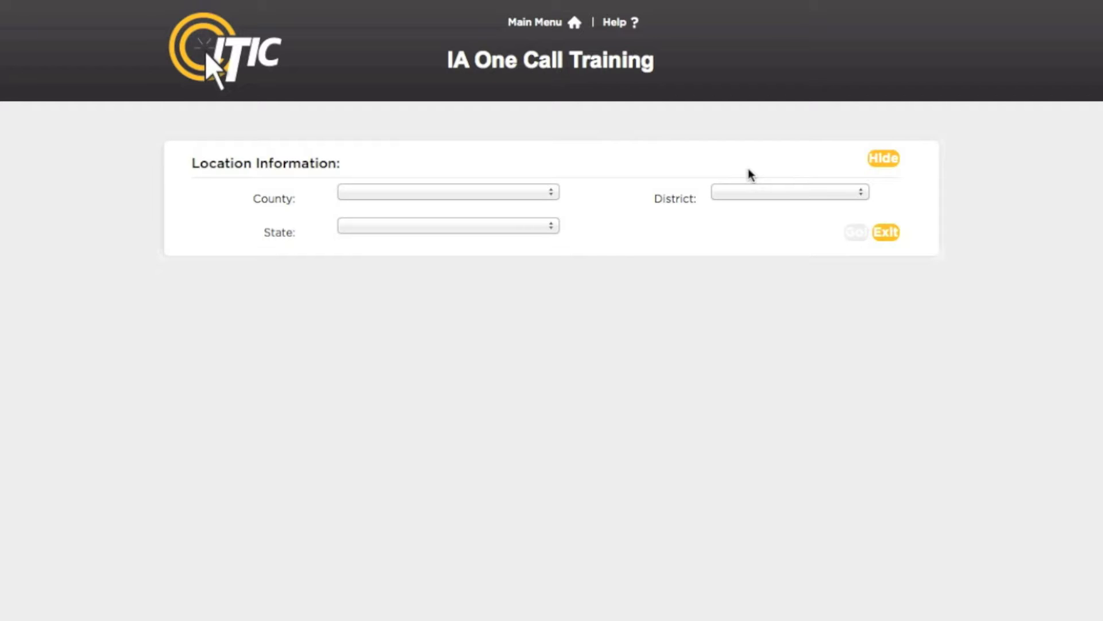
left_click(550, 197)
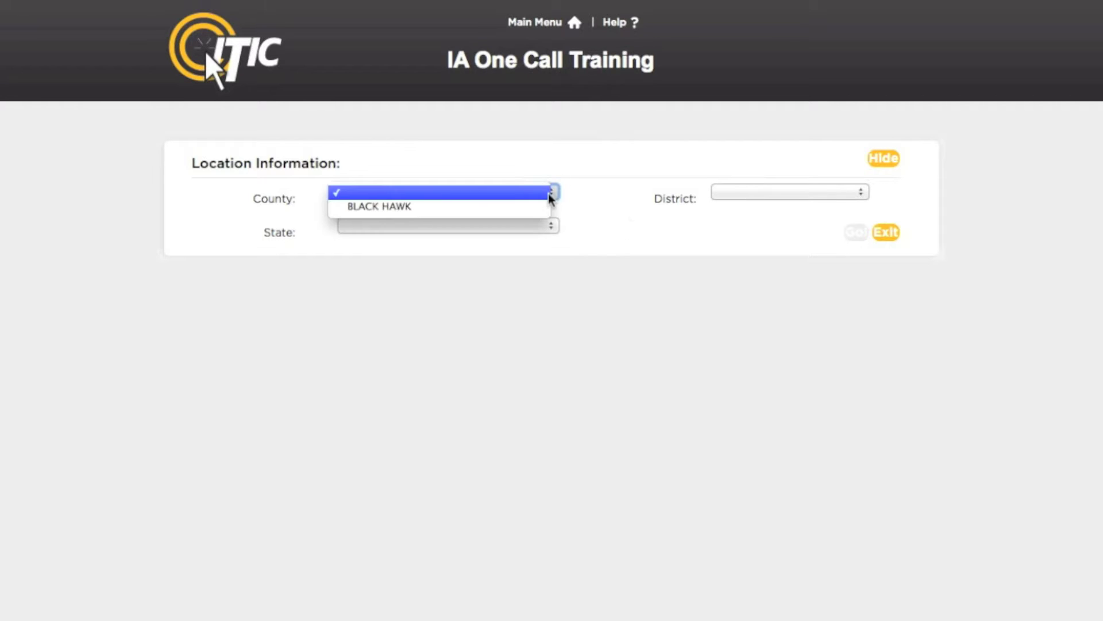
left_click(546, 211)
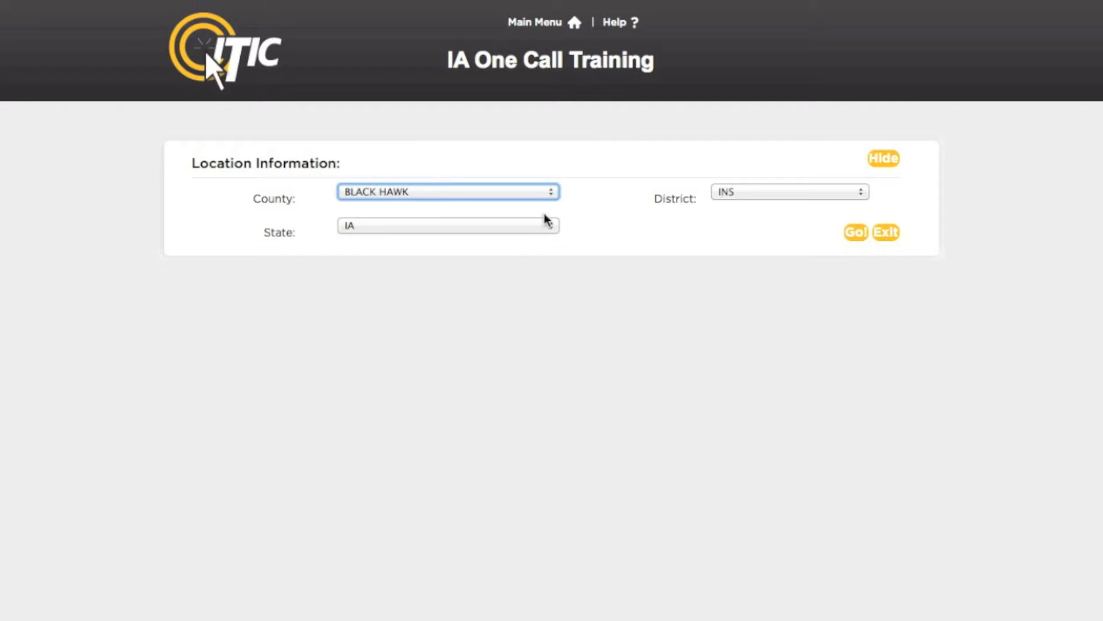
left_click(853, 236)
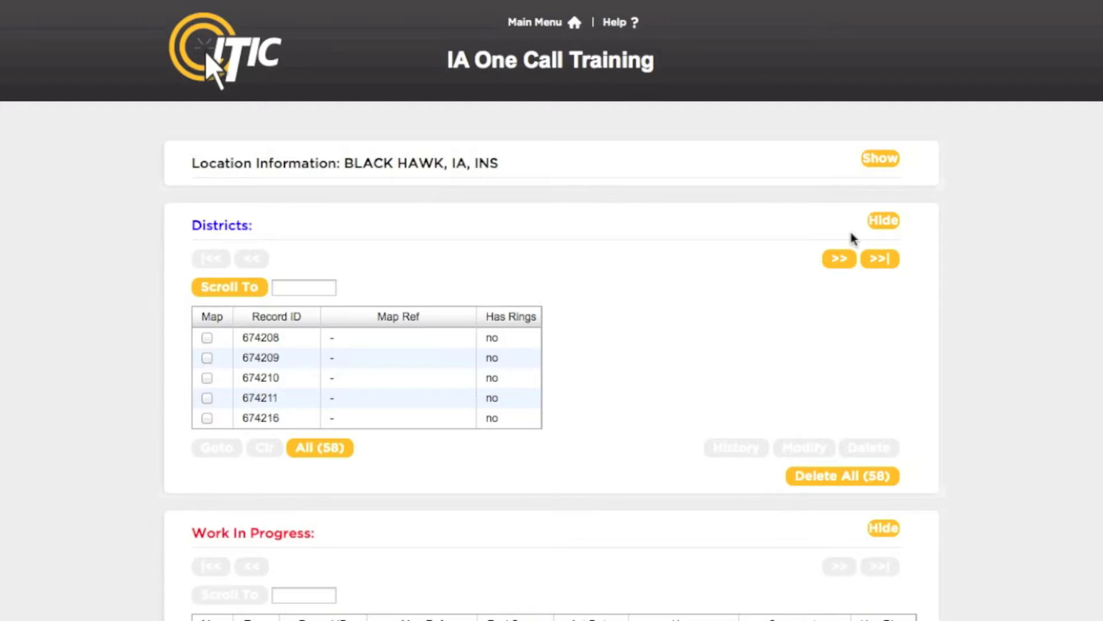
scroll(552, 310, "down", 2)
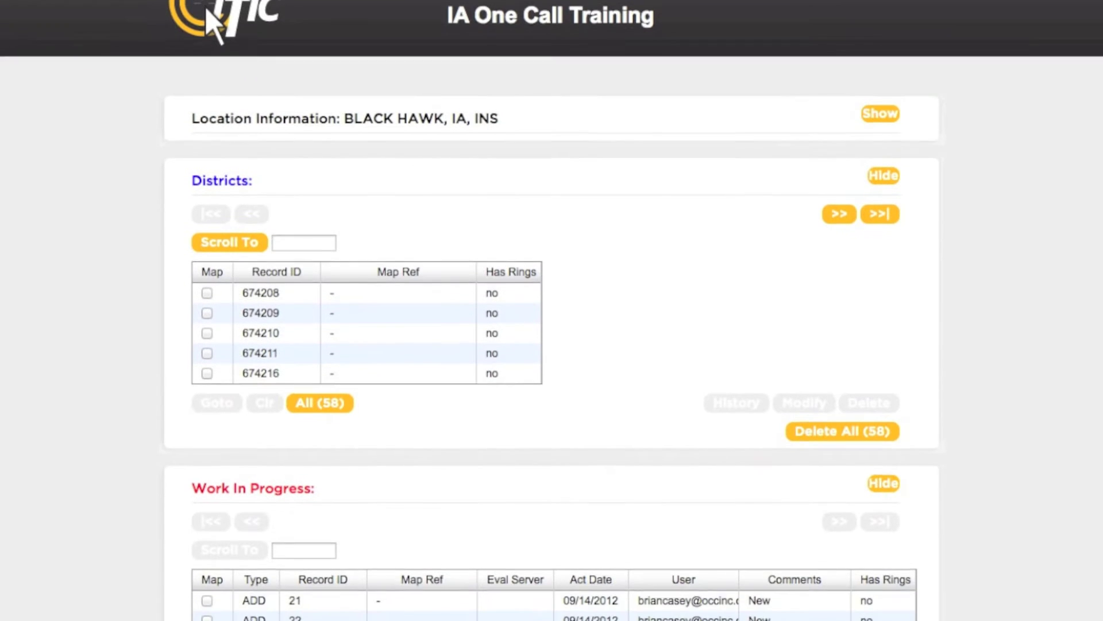
scroll(551, 310, "down", 7)
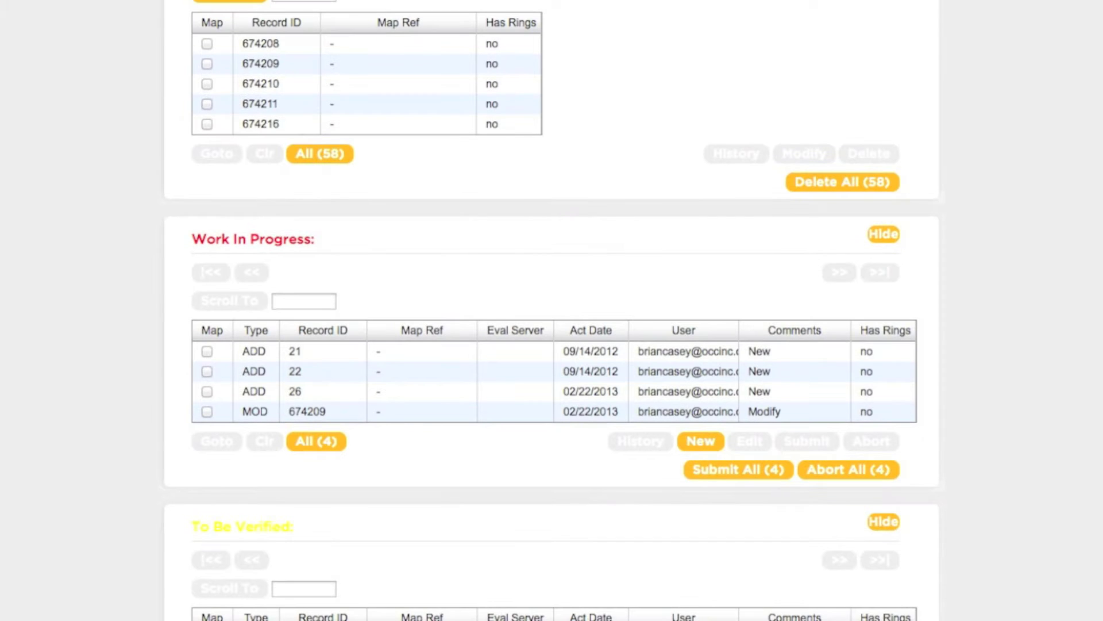
scroll(552, 310, "down", 8)
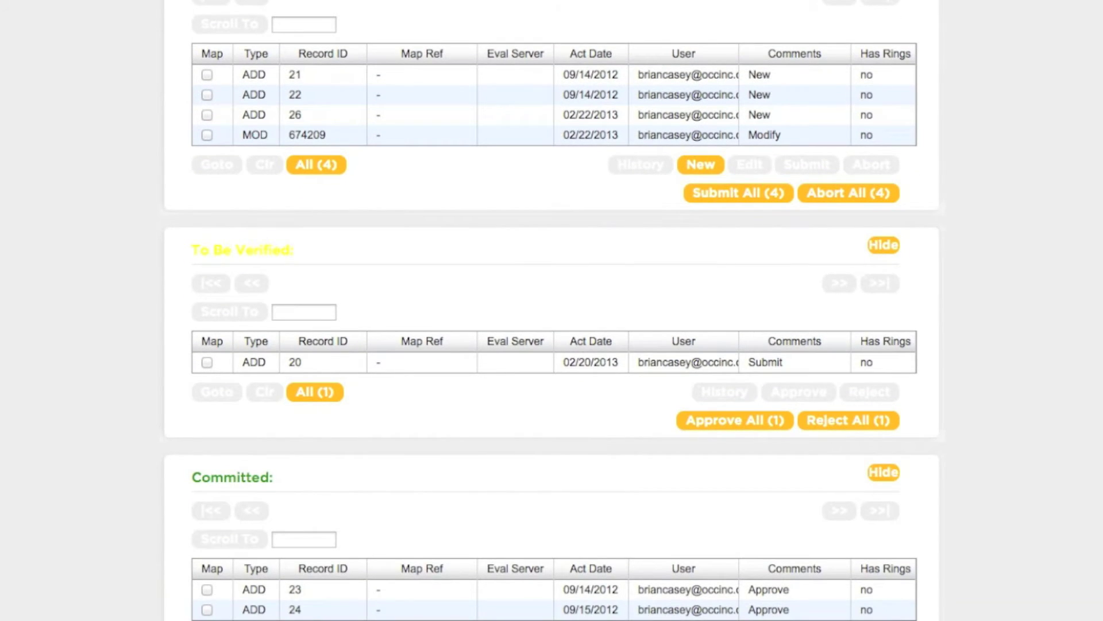
scroll(551, 310, "down", 7)
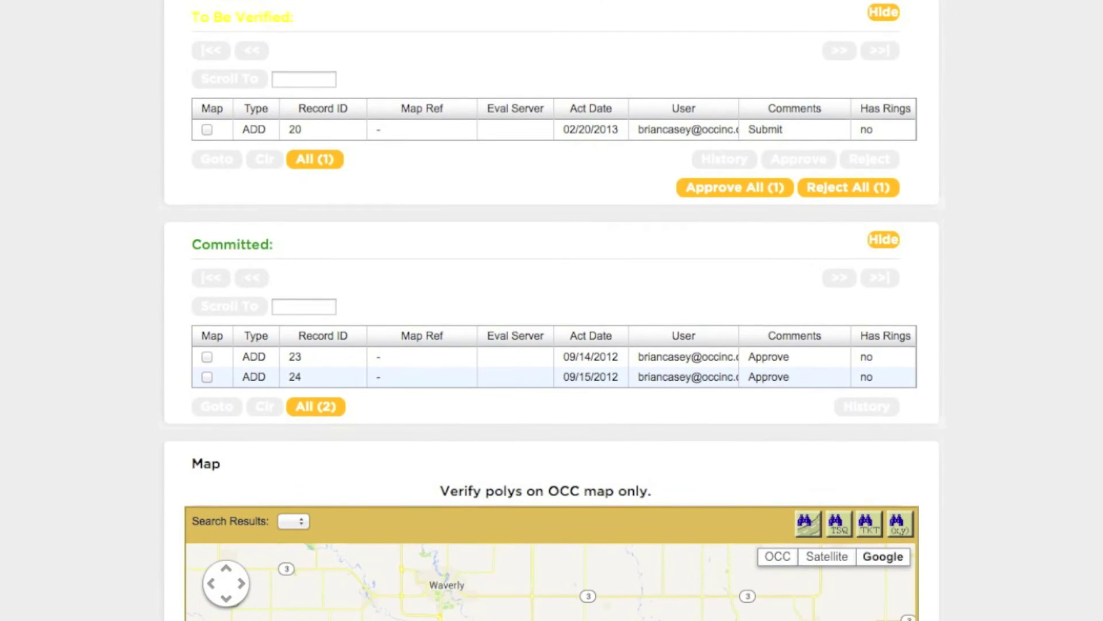
scroll(552, 310, "down", 12)
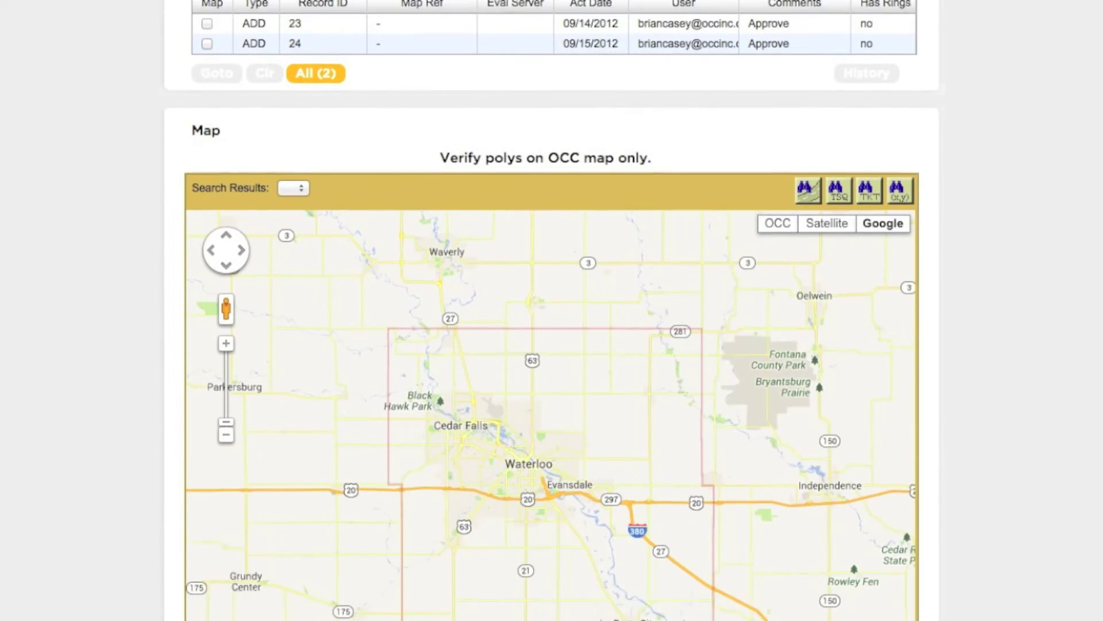
scroll(552, 310, "down", 3)
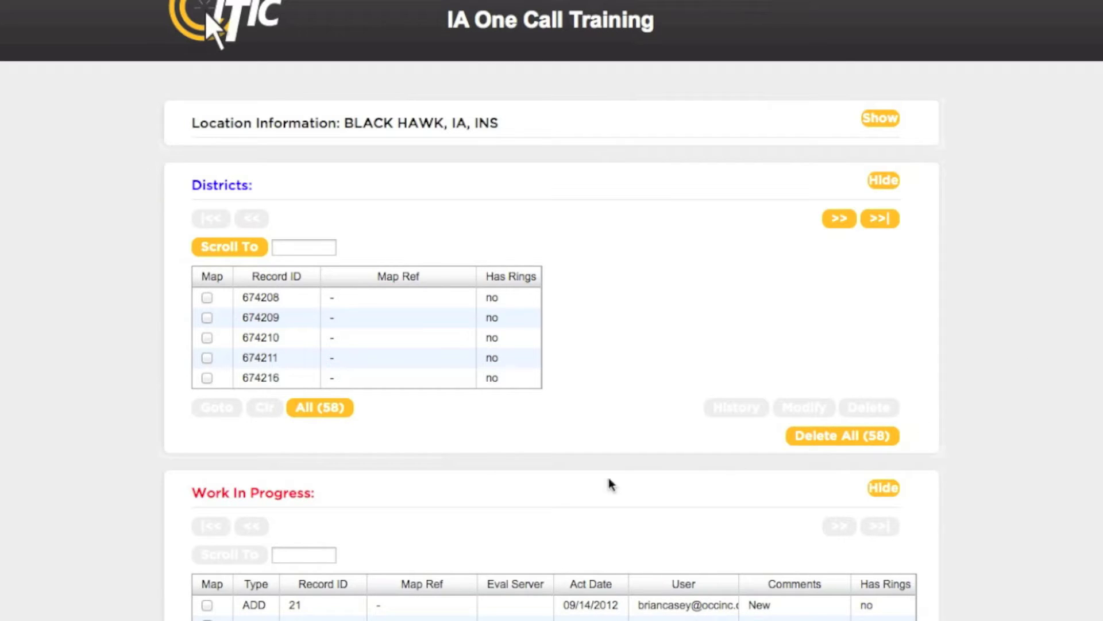
Select all 58 Black Hawk district records and show them together on the map
left_click(350, 412)
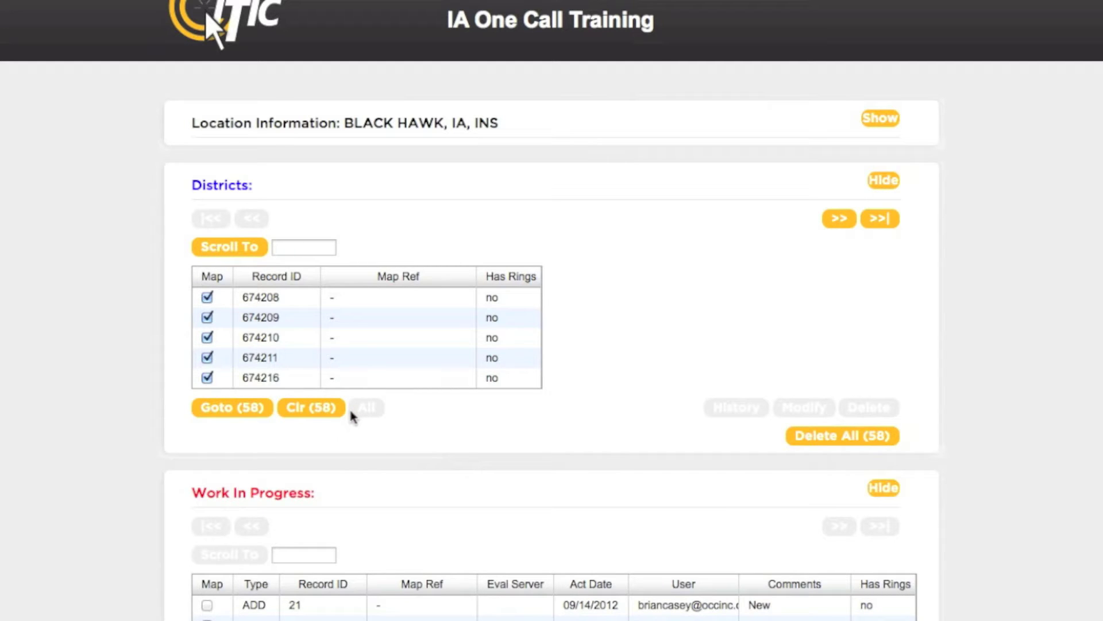
left_click(256, 411)
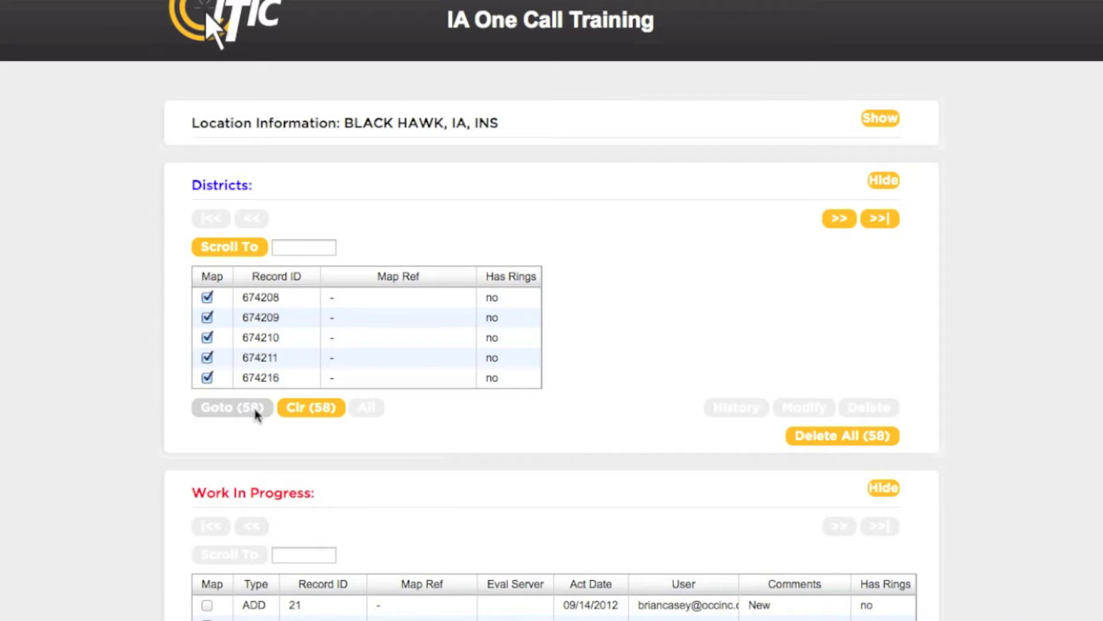
scroll(101, 457, "down", 8)
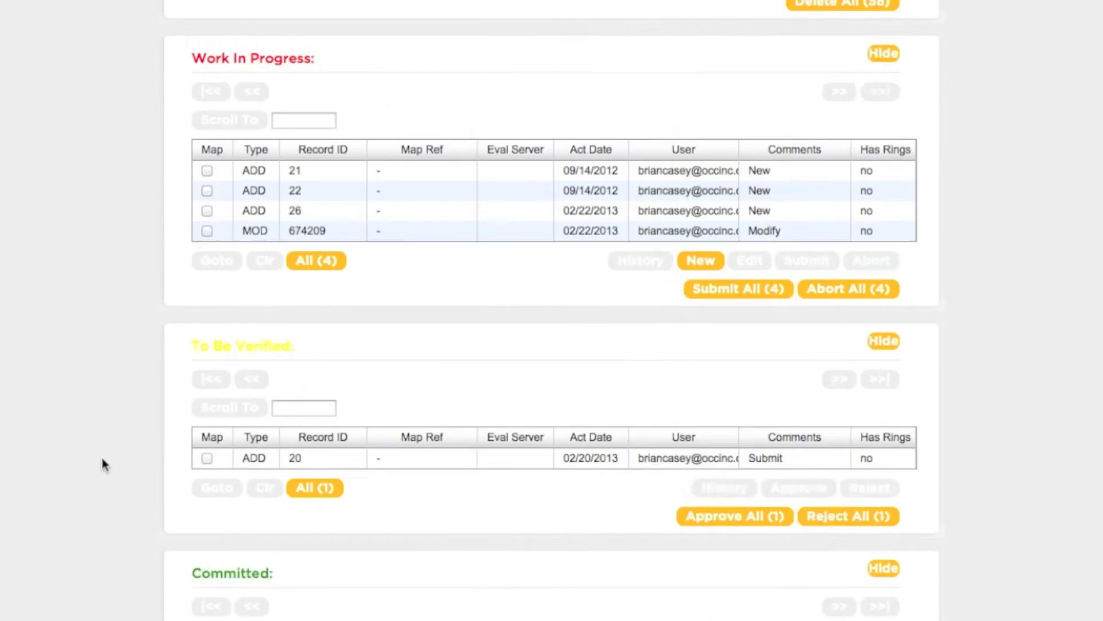
scroll(101, 458, "down", 14)
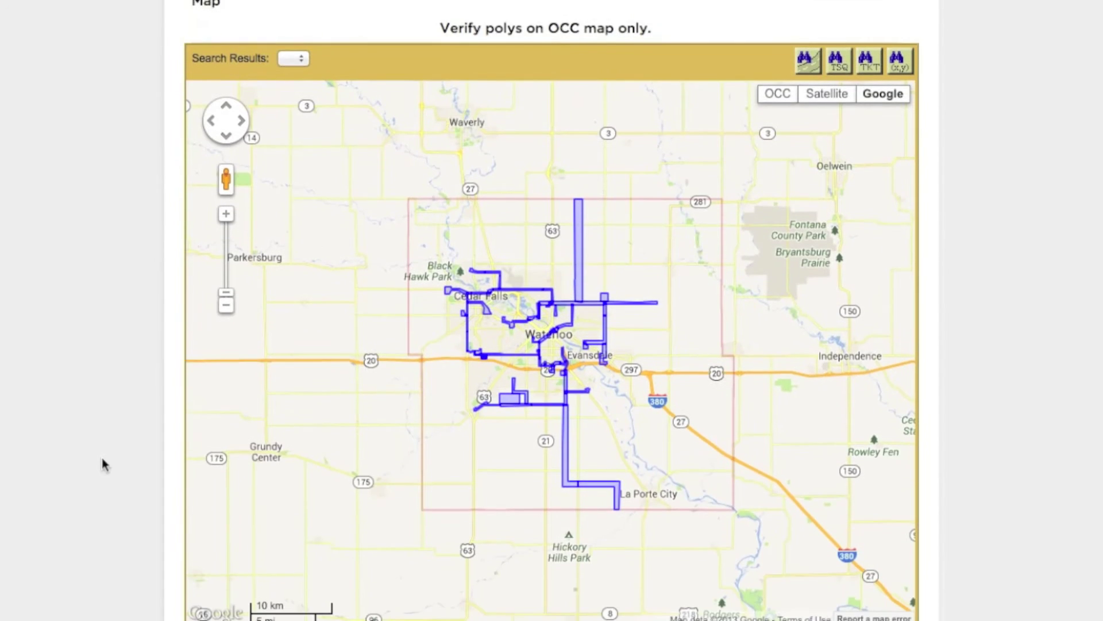
scroll(102, 458, "down", 2)
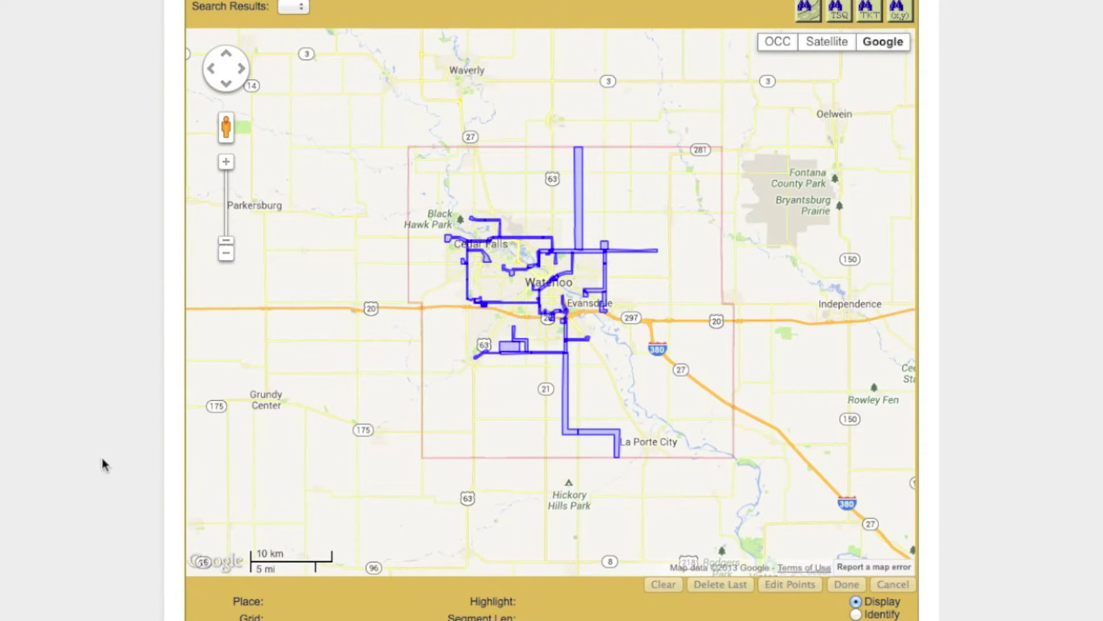
scroll(101, 457, "up", 16)
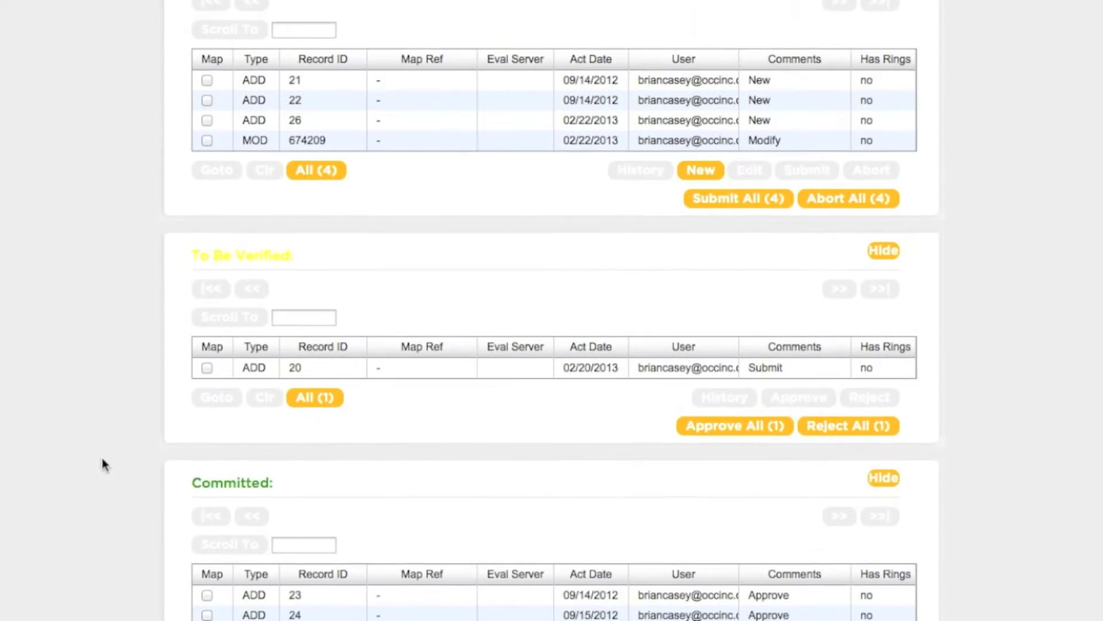
scroll(102, 457, "up", 1)
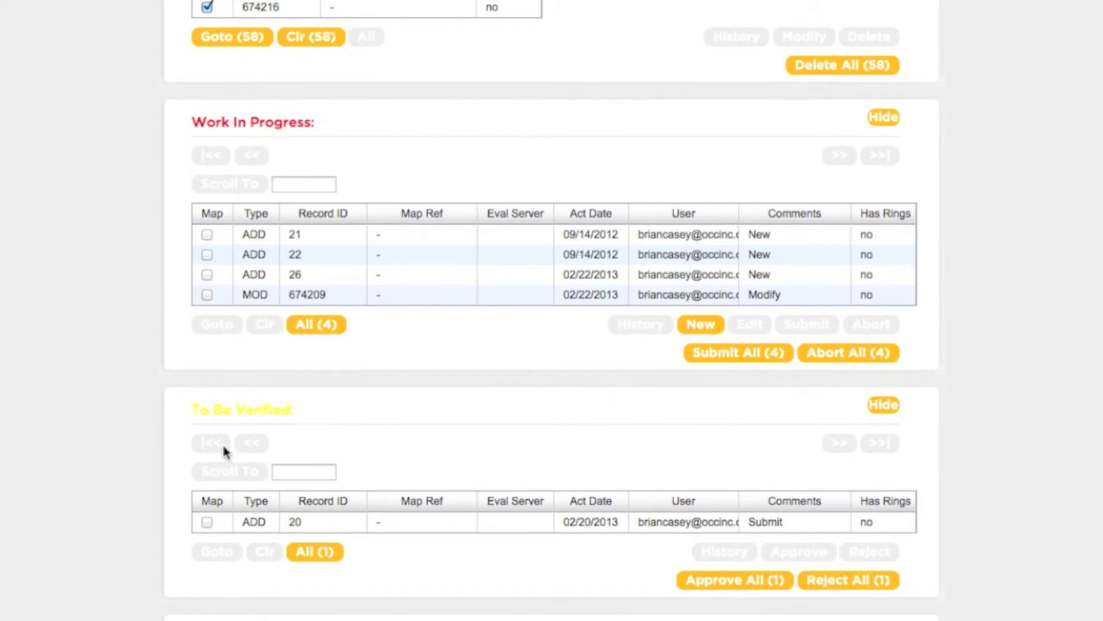
Mark all Work In Progress (4), To Be Verified (1) and Committed (2) records for mapping
left_click(310, 326)
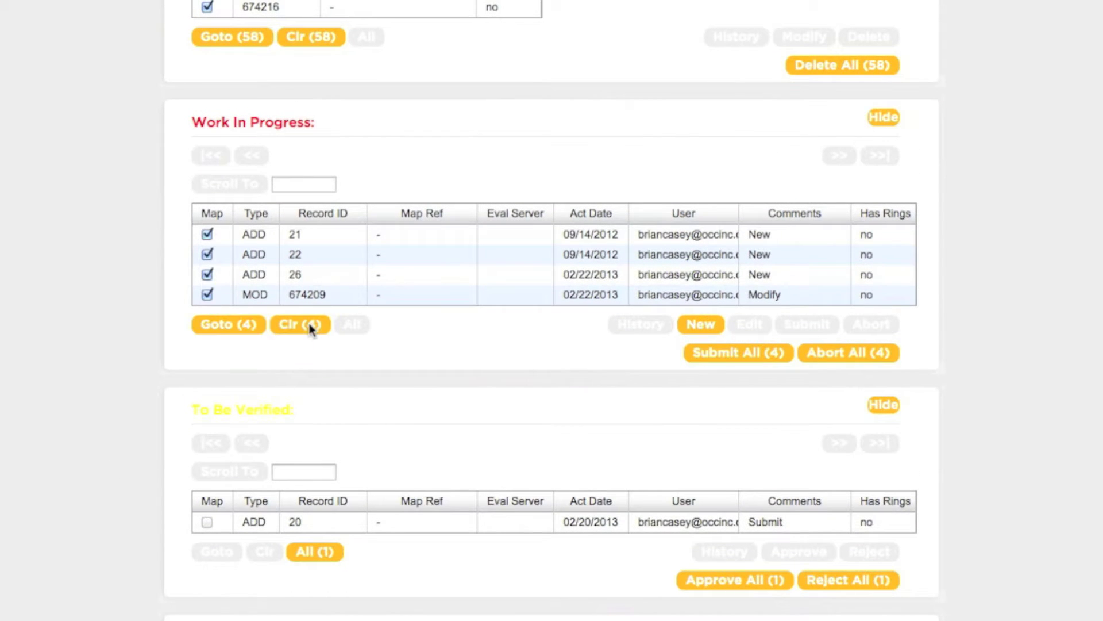
scroll(282, 356, "down", 3)
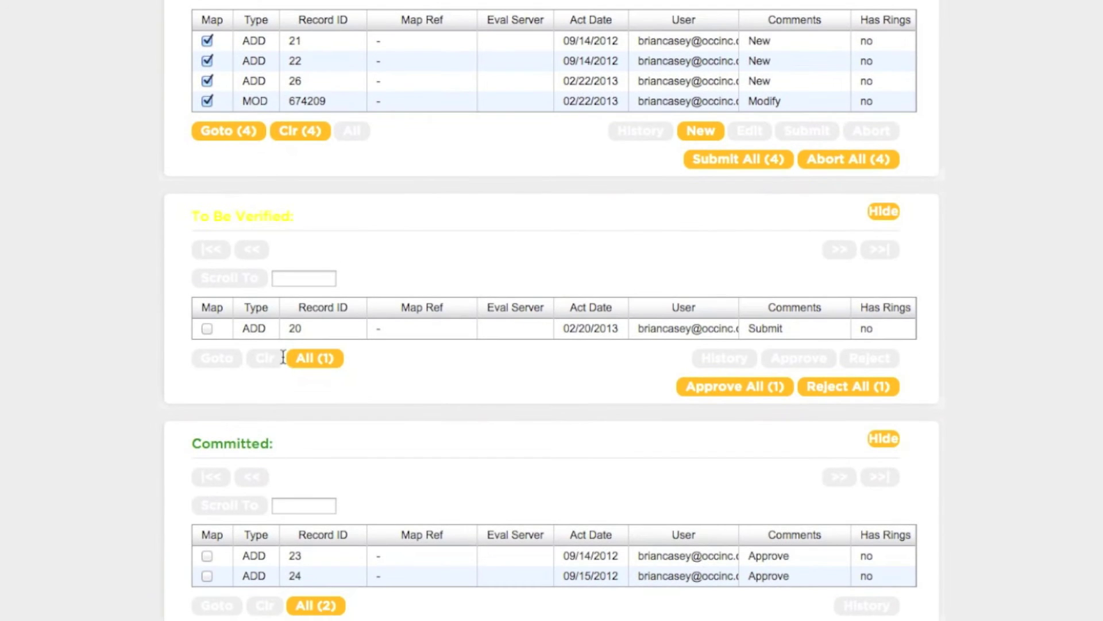
left_click(299, 357)
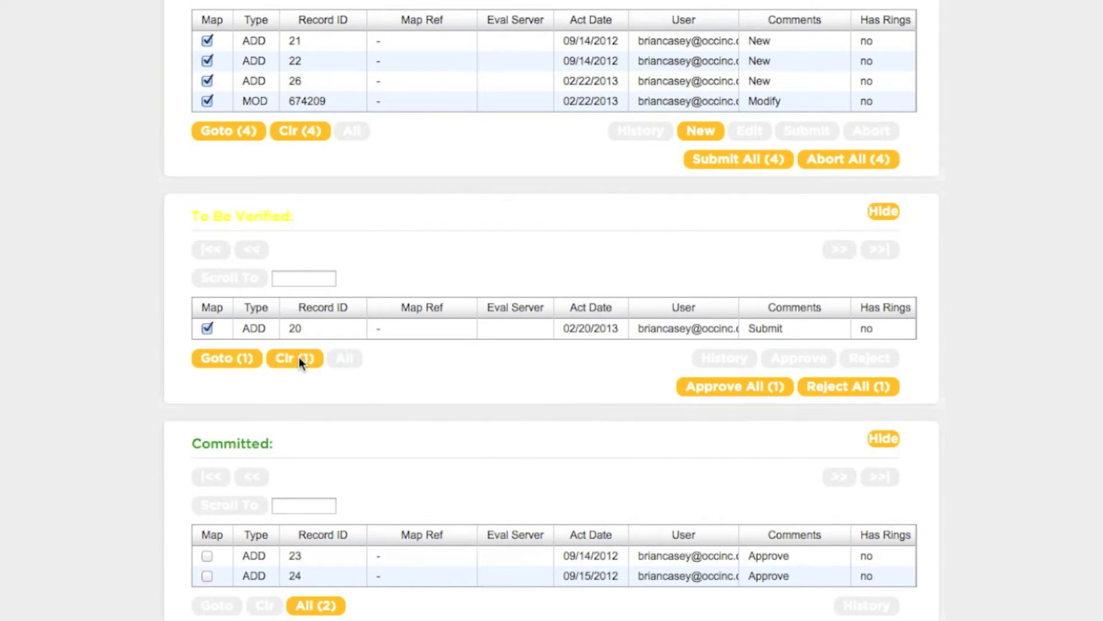
scroll(305, 372, "down", 4)
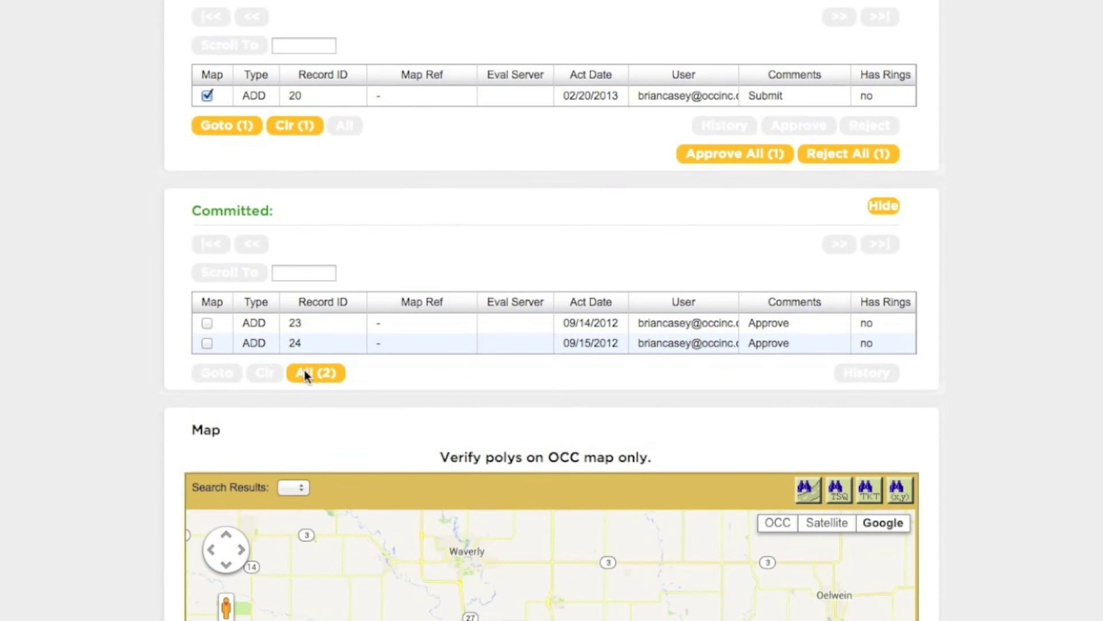
left_click(304, 372)
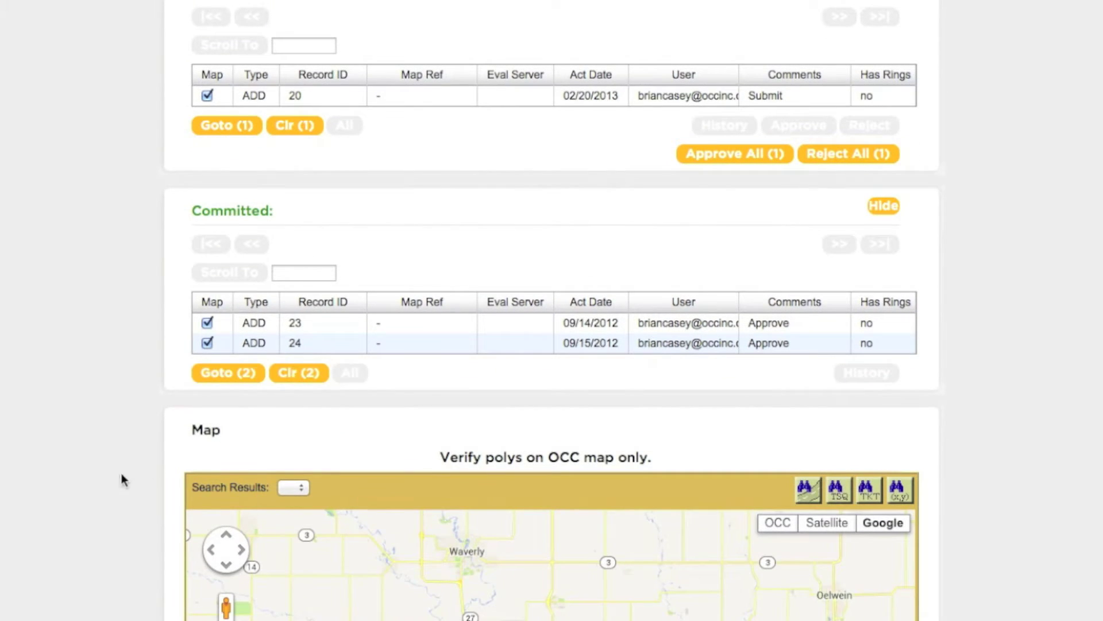
scroll(118, 480, "down", 2)
scroll(116, 481, "down", 6)
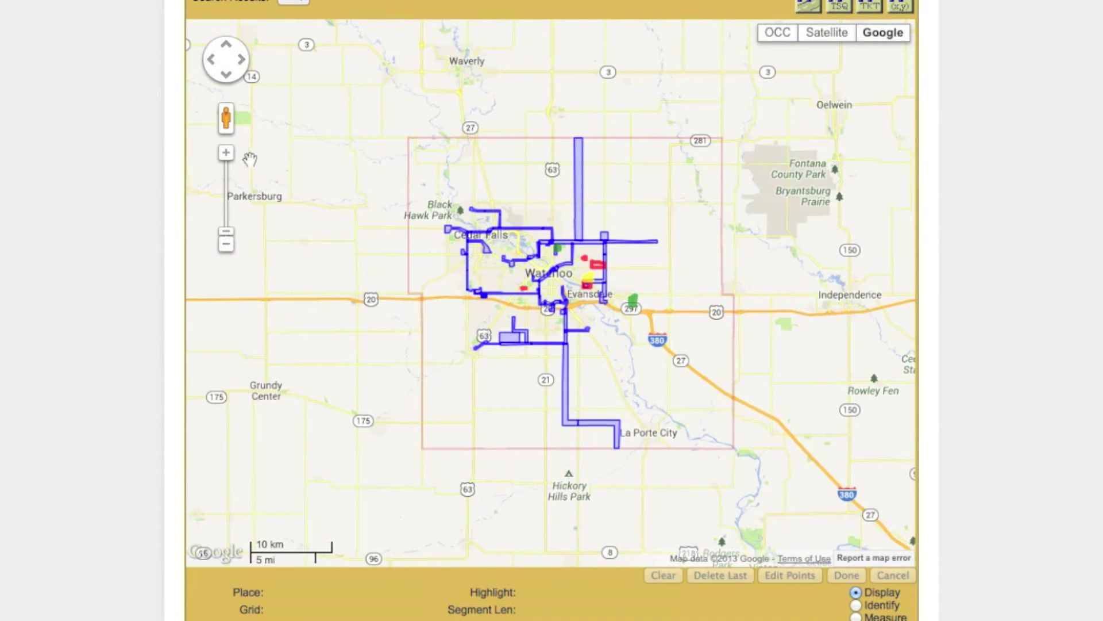
Zoom in twice around Waterloo and identify the Elk Run Heights polygon as record 774647
left_click(226, 152)
left_click(225, 153)
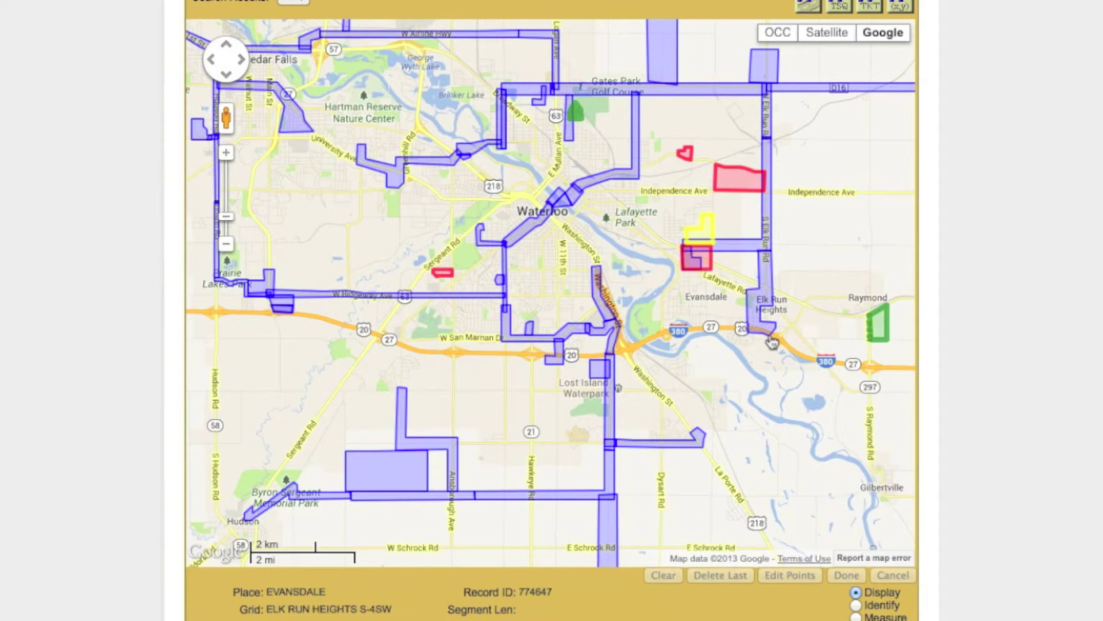
left_click(757, 317)
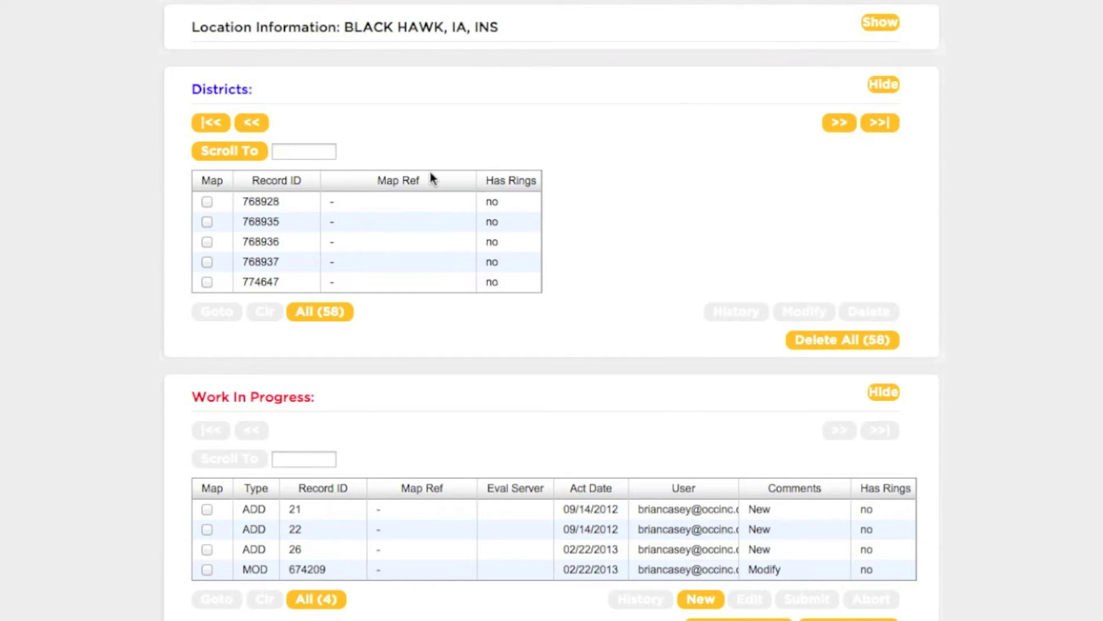
Show only district 768928 over downtown Waterloo and start modifying it
left_click(207, 201)
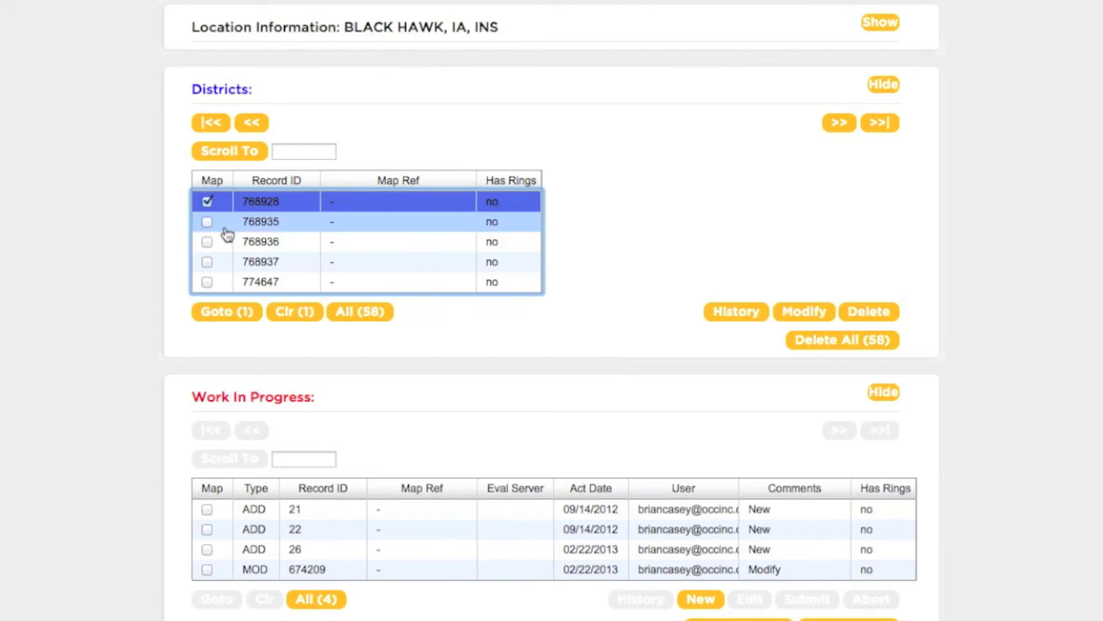
left_click(228, 316)
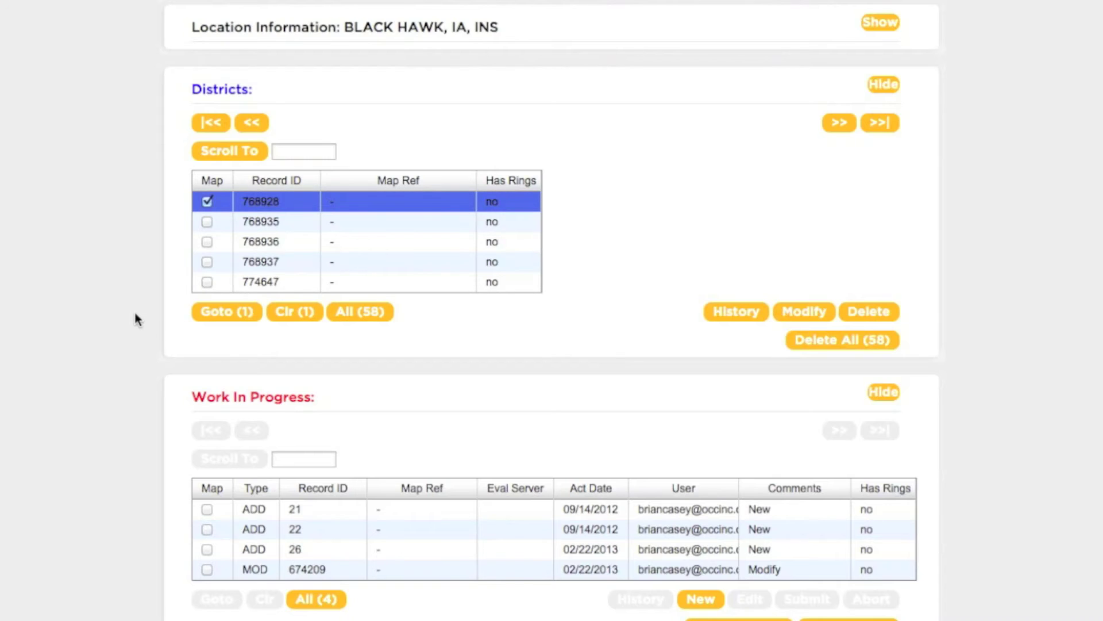
scroll(134, 310, "down", 6)
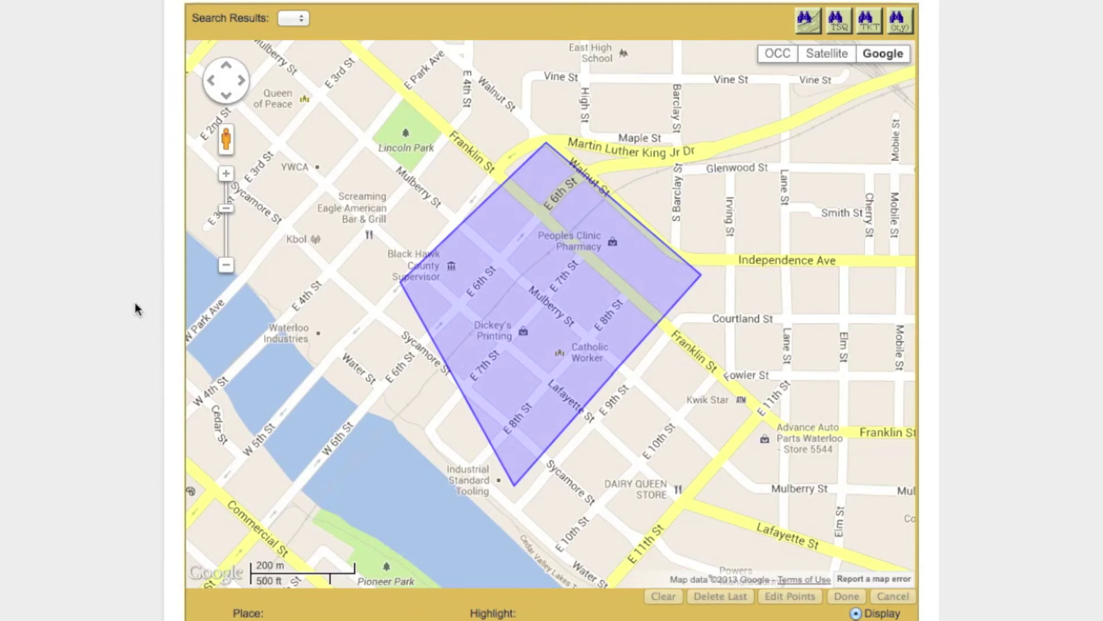
scroll(134, 310, "up", 15)
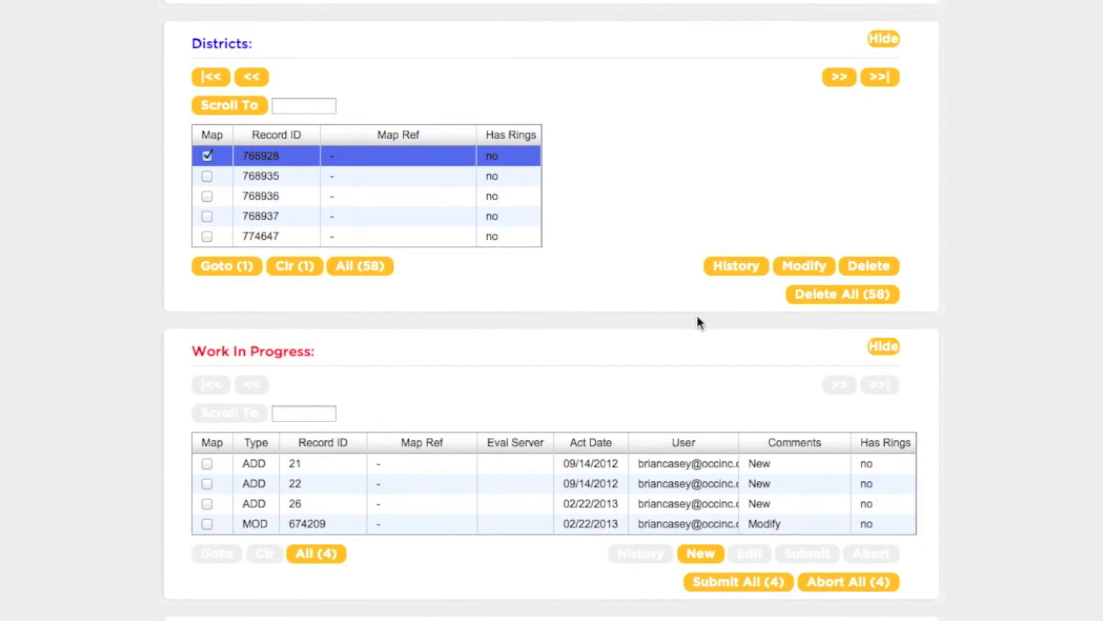
left_click(804, 267)
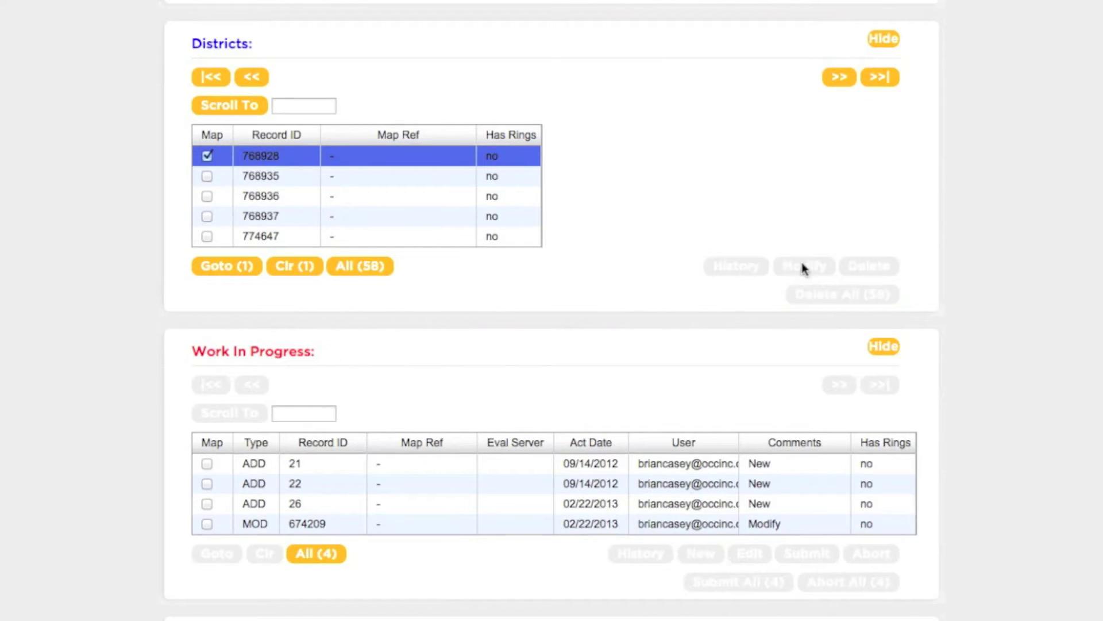
Drag district 768928's corners southwest toward Water St and along Sycamore and Franklin streets
scroll(990, 325, "down", 15)
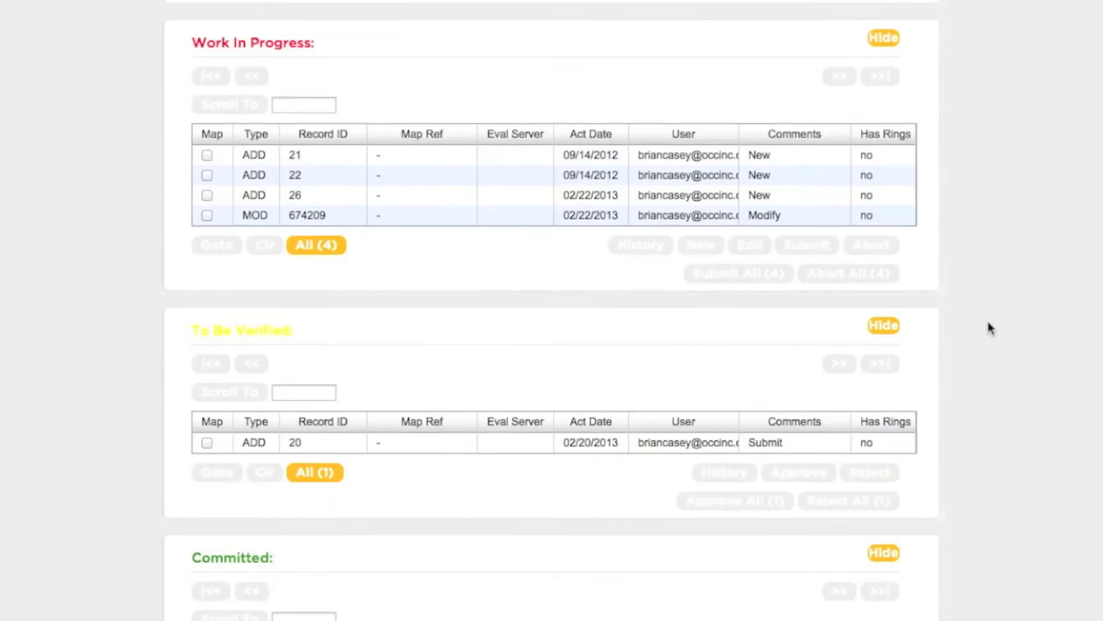
scroll(990, 328, "down", 4)
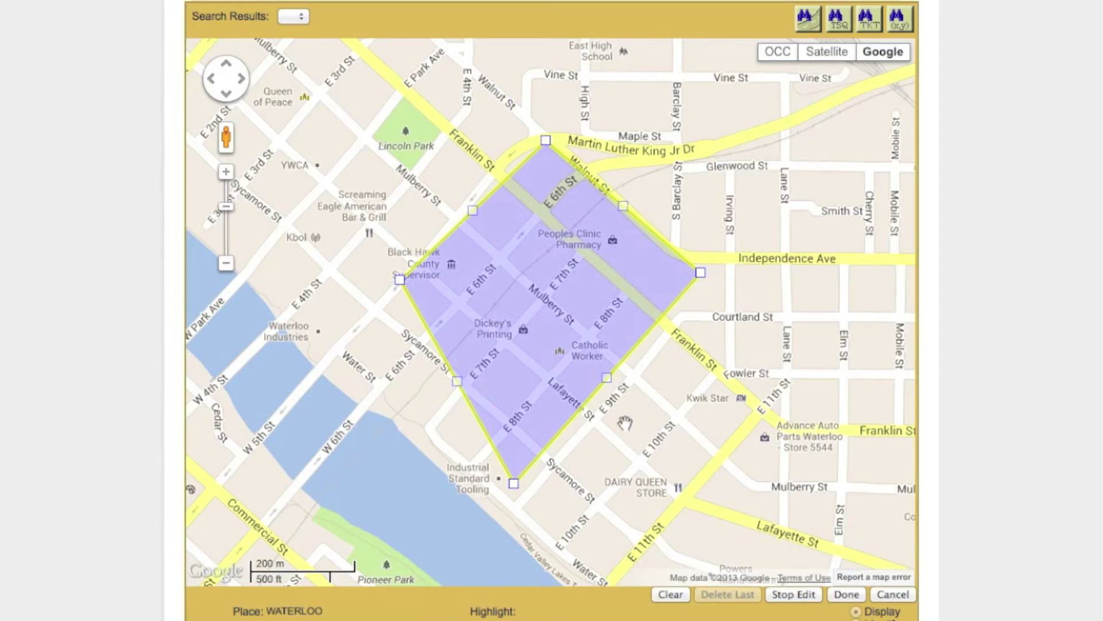
left_click(513, 483)
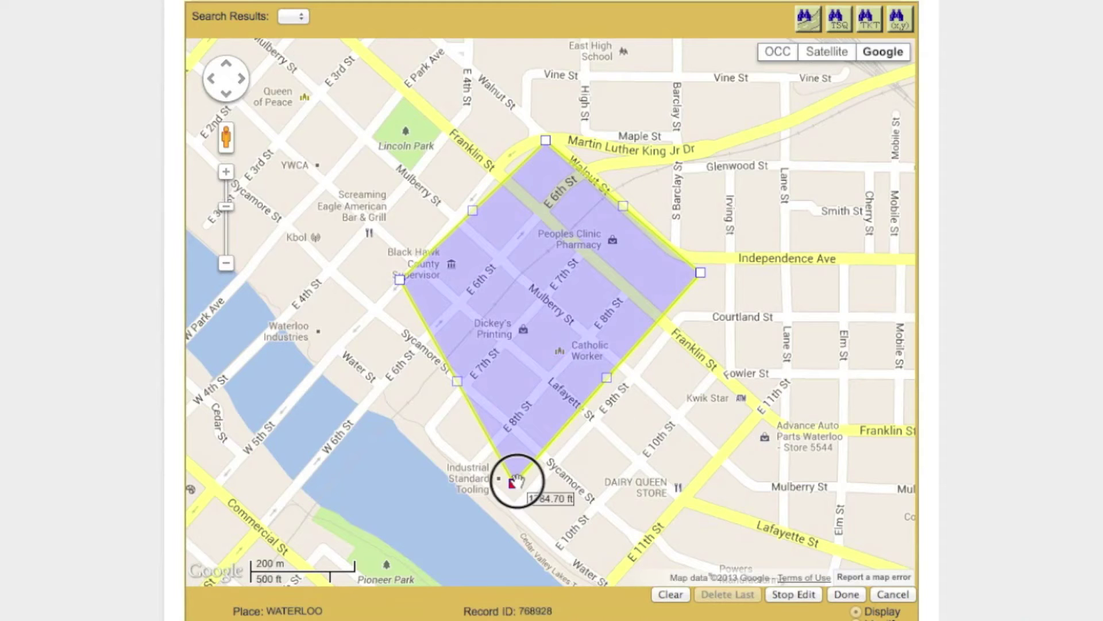
left_click_drag(516, 482, 516, 510)
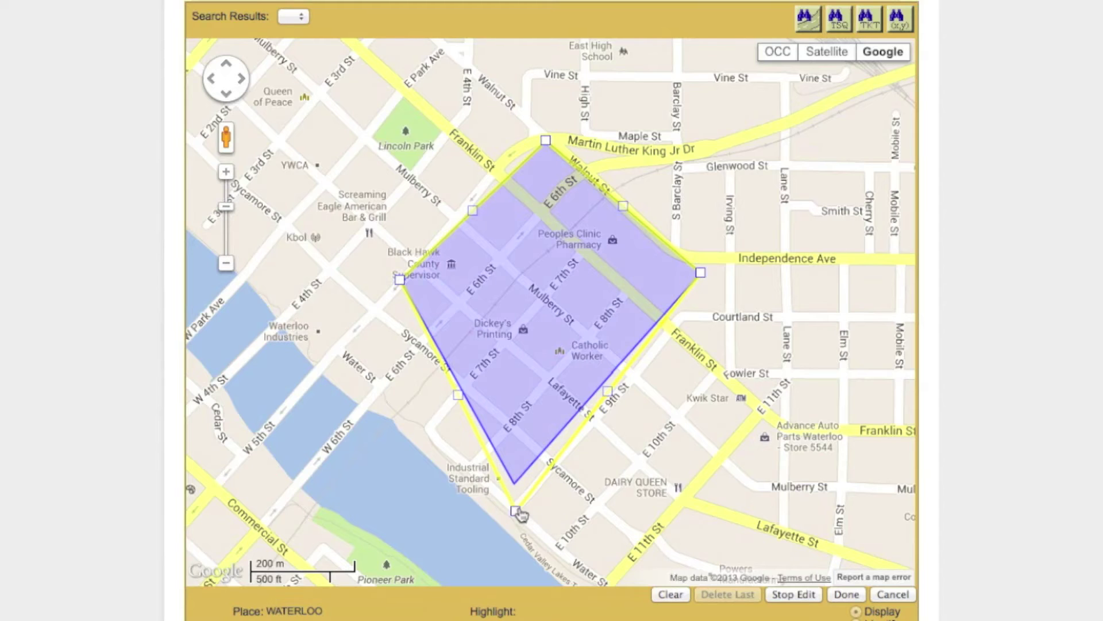
left_click_drag(459, 396, 431, 435)
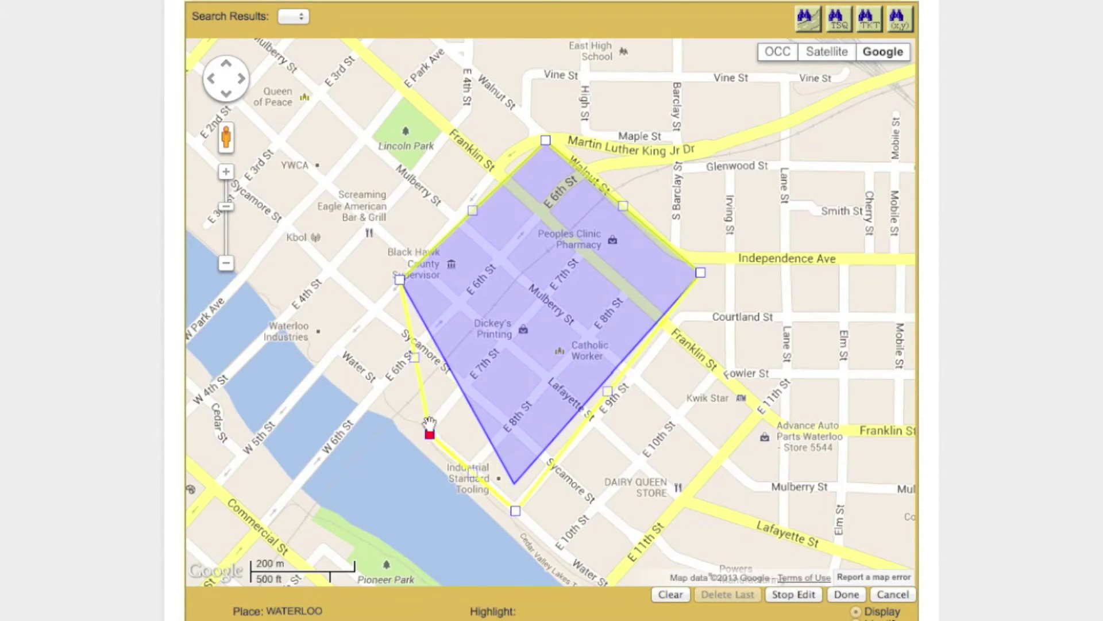
left_click_drag(415, 359, 466, 386)
left_click_drag(400, 290, 376, 315)
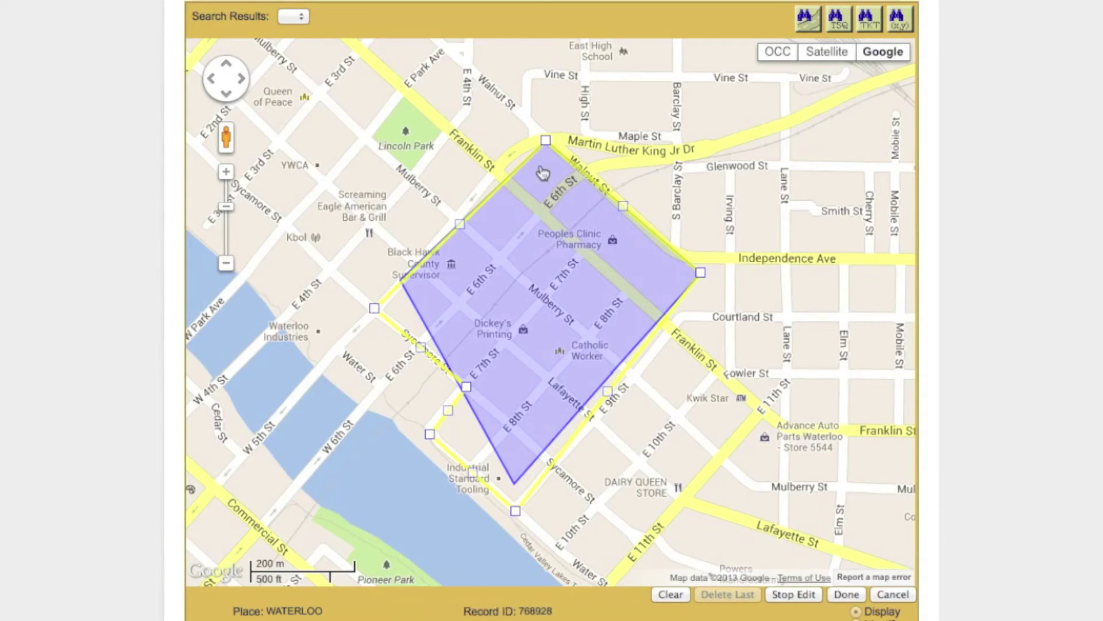
left_click_drag(545, 140, 493, 171)
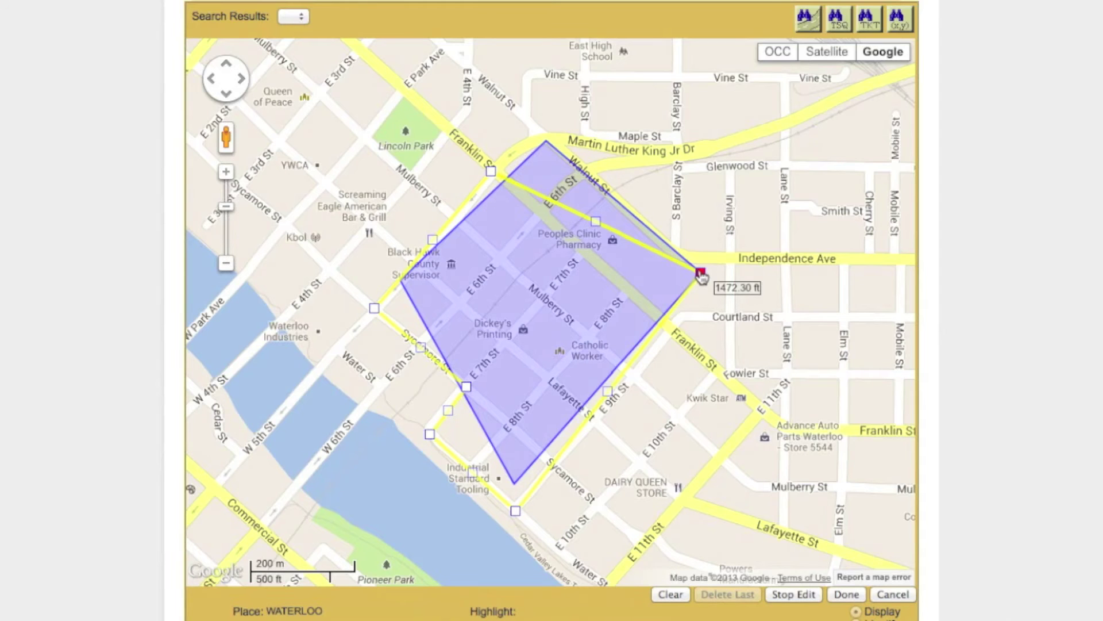
left_click_drag(700, 270, 672, 329)
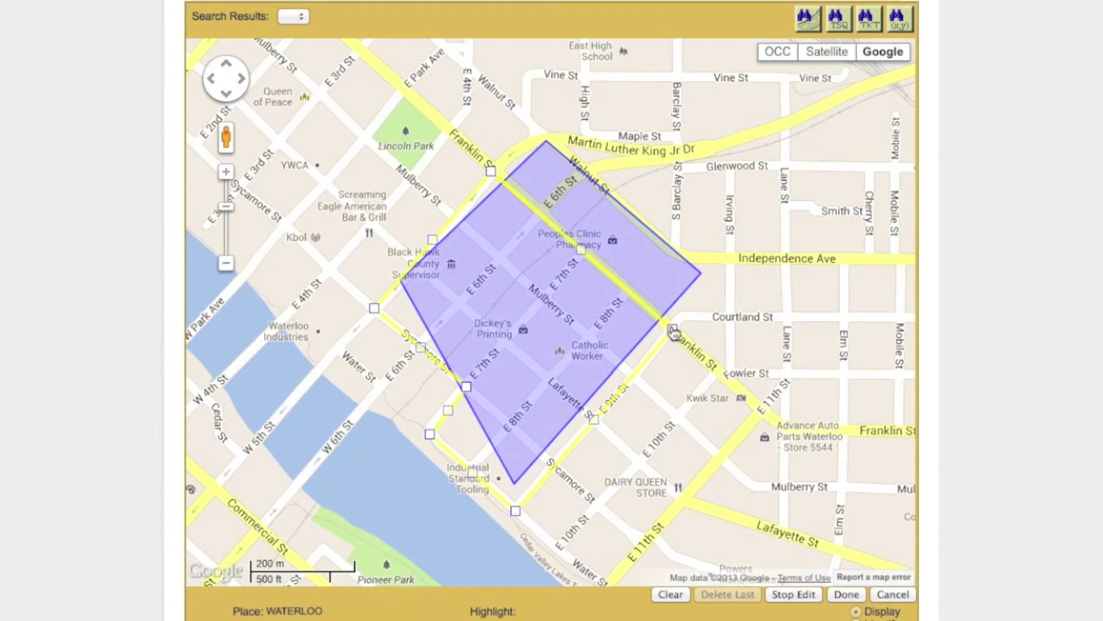
Save the reshaped polygon as a Modify transaction dated 11/25/2013, past the OCC warning
left_click(844, 596)
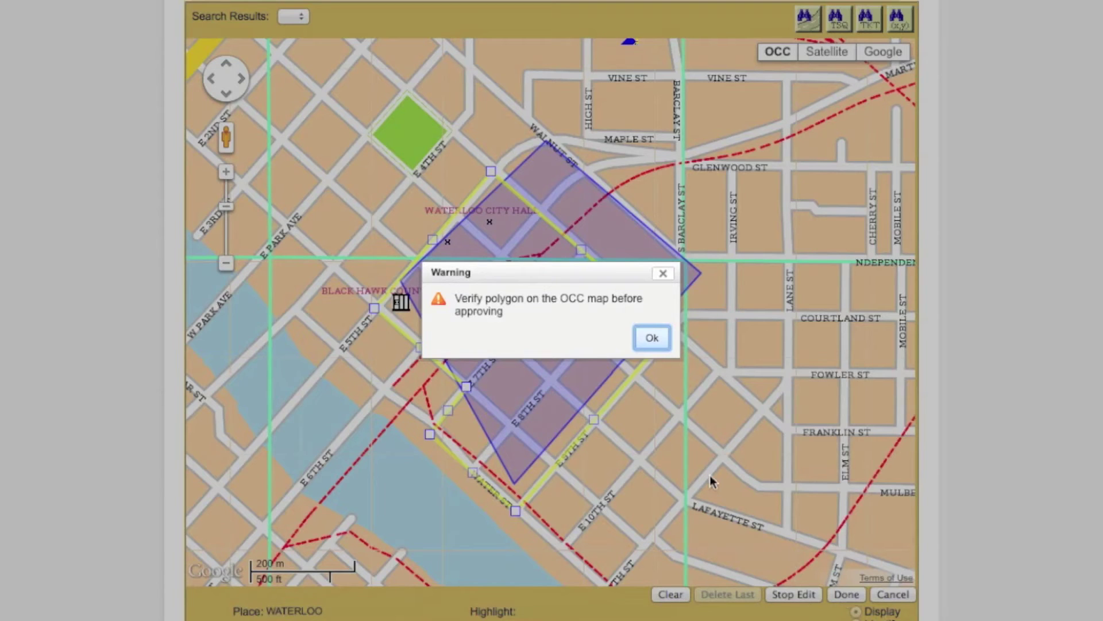
left_click(651, 339)
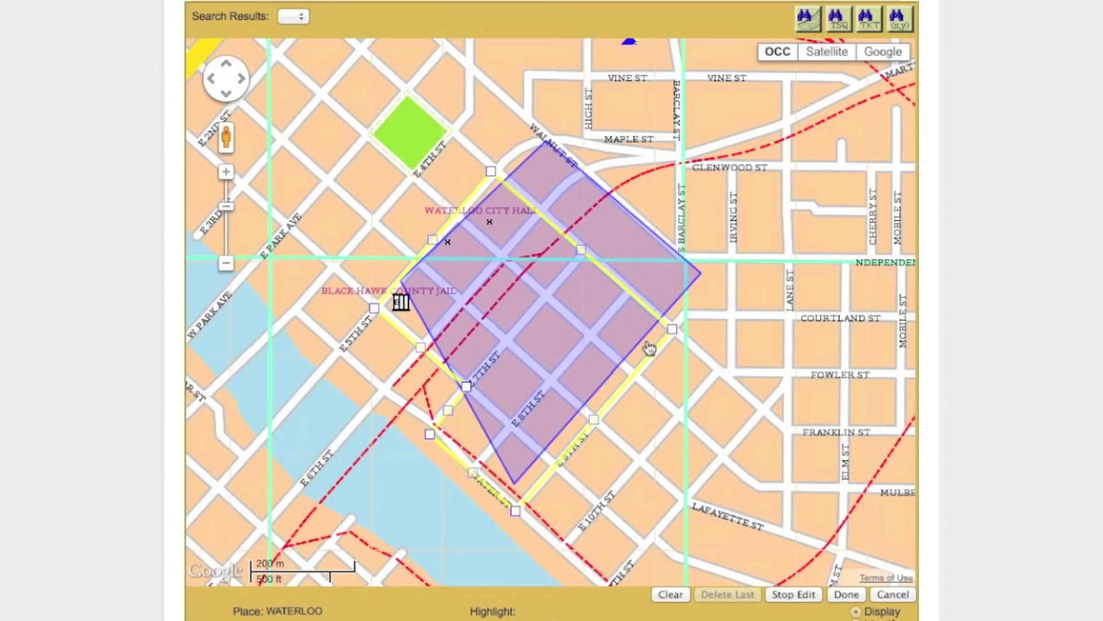
left_click(842, 597)
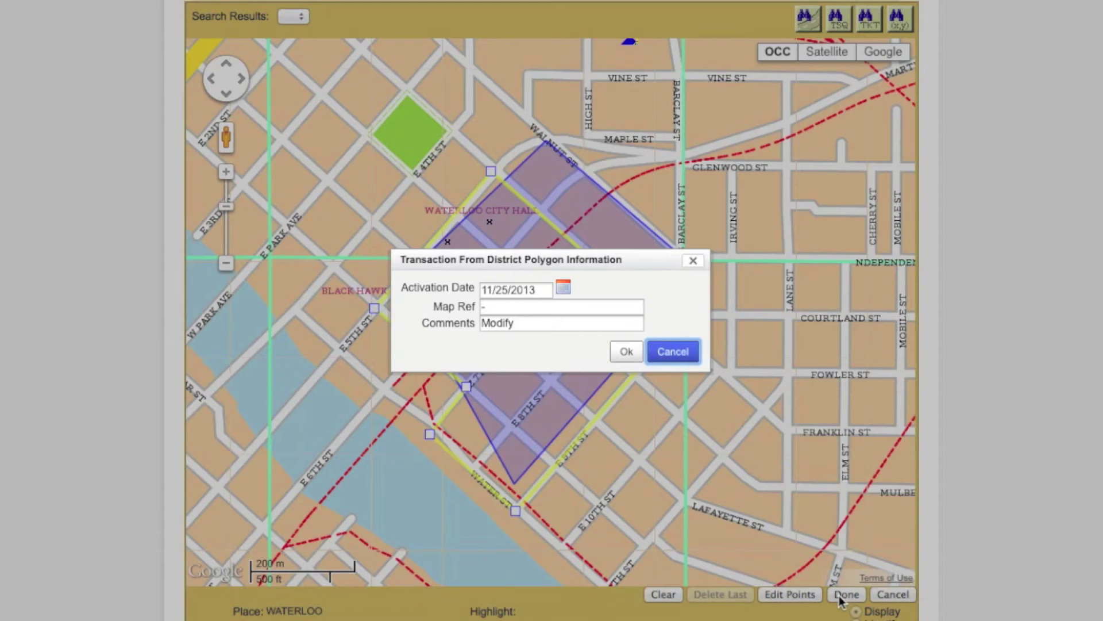
left_click(627, 352)
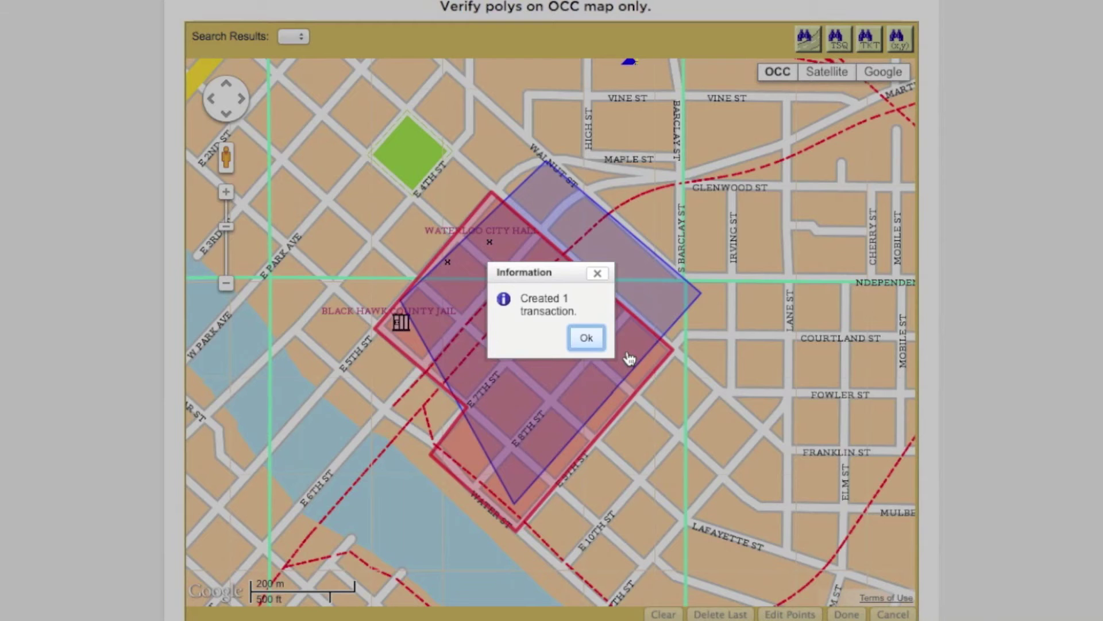
Identify the new Work In Progress polygon as record 768928, then return to the tables
left_click(588, 344)
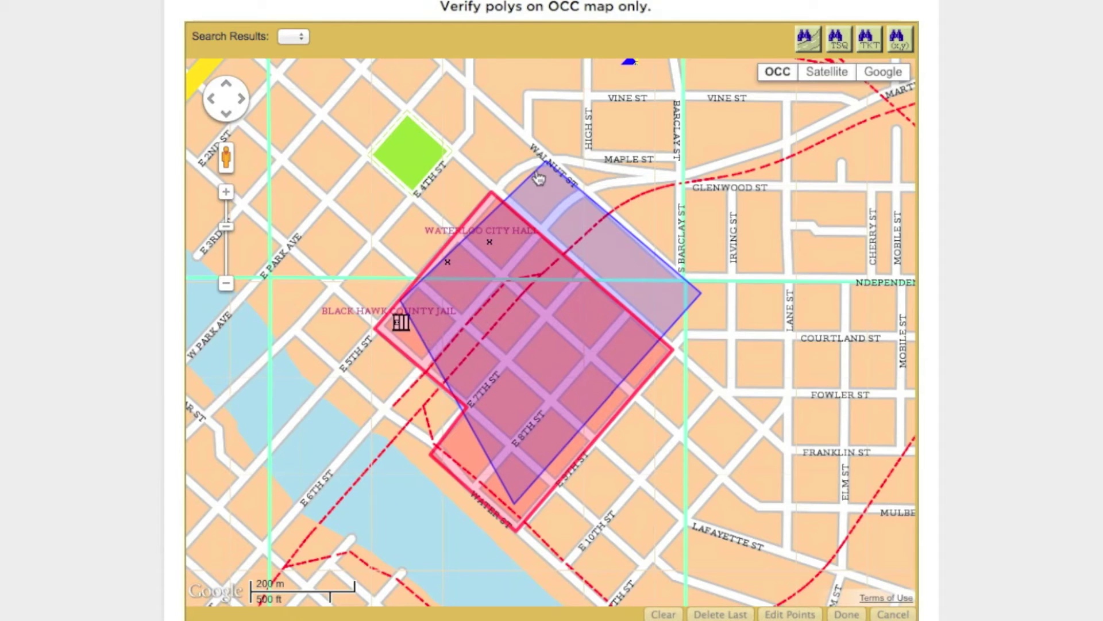
left_click(461, 440)
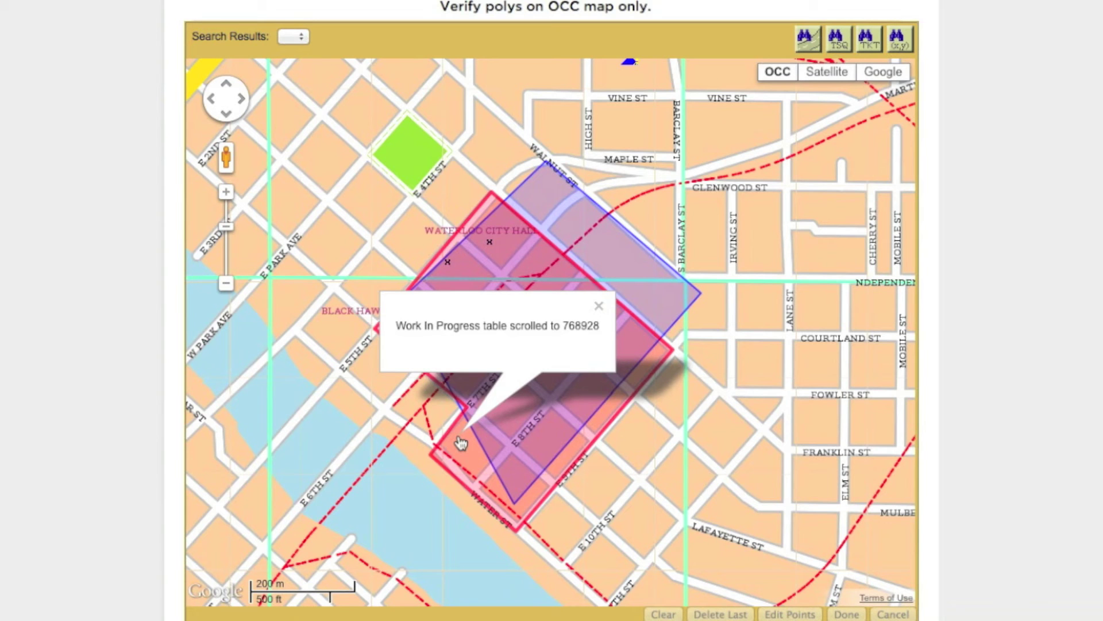
left_click(598, 307)
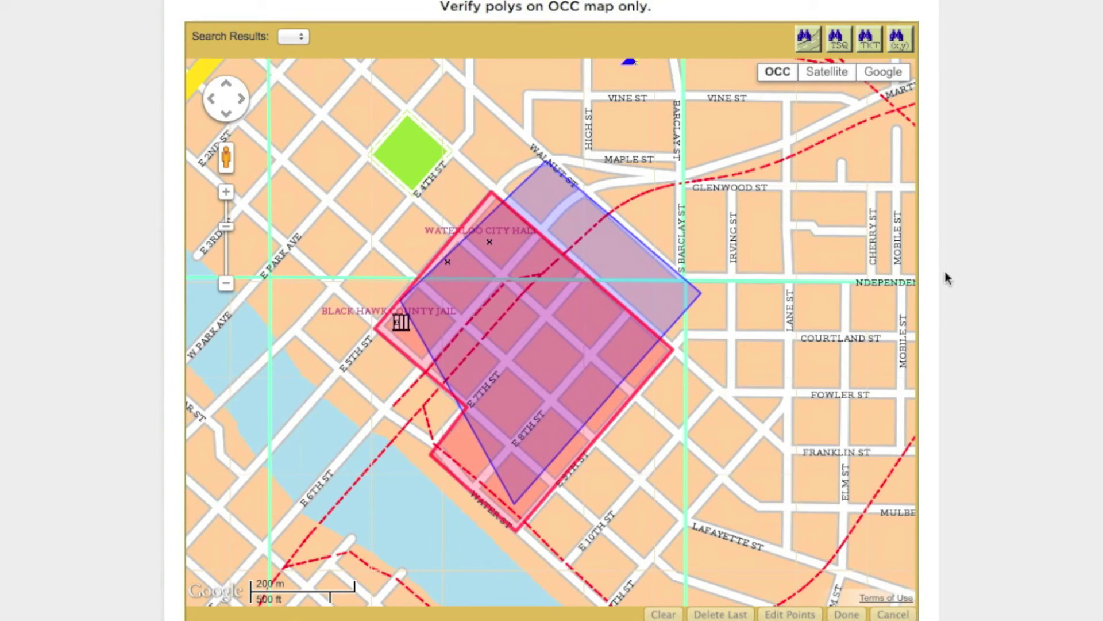
scroll(944, 271, "up", 10)
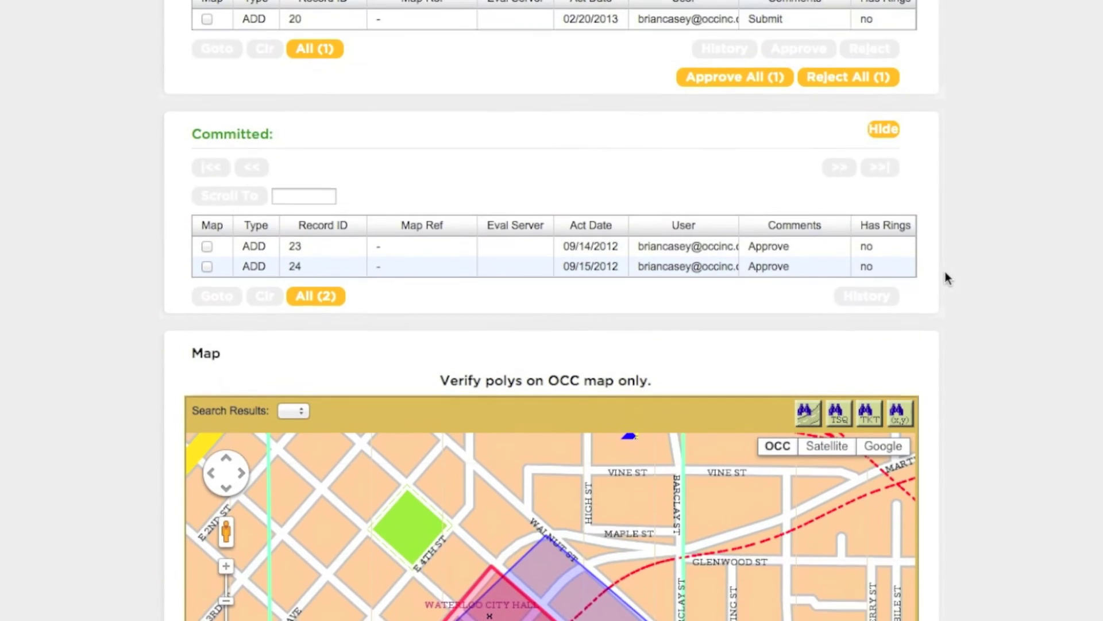
Submit Work In Progress transaction 768928 with comment Submit, moving it to To Be Verified
scroll(946, 278, "up", 9)
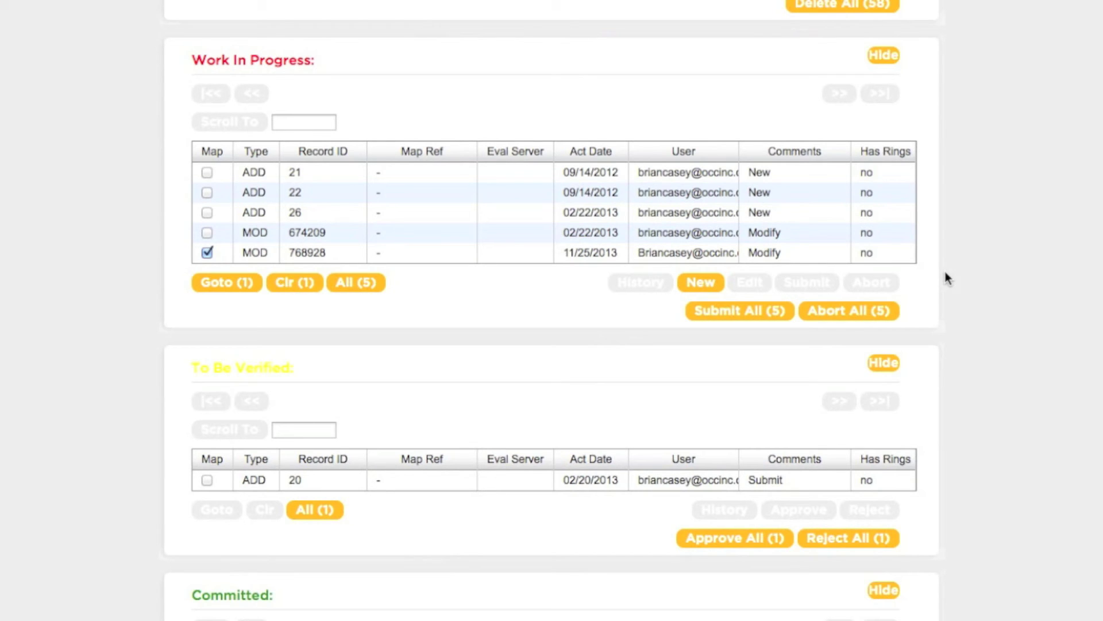
left_click(616, 253)
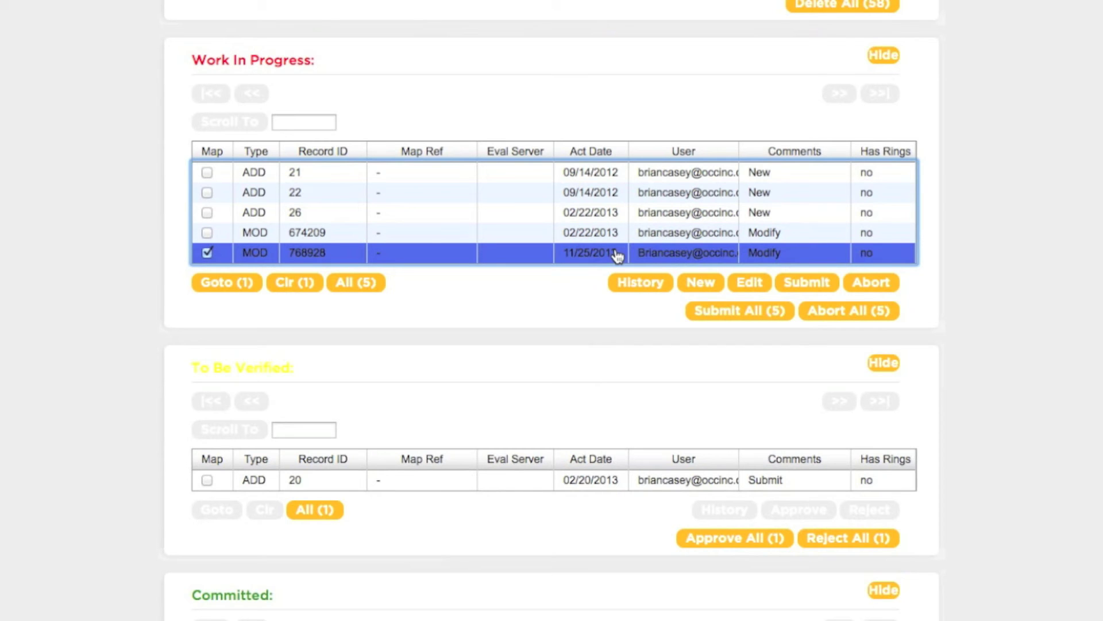
left_click(793, 280)
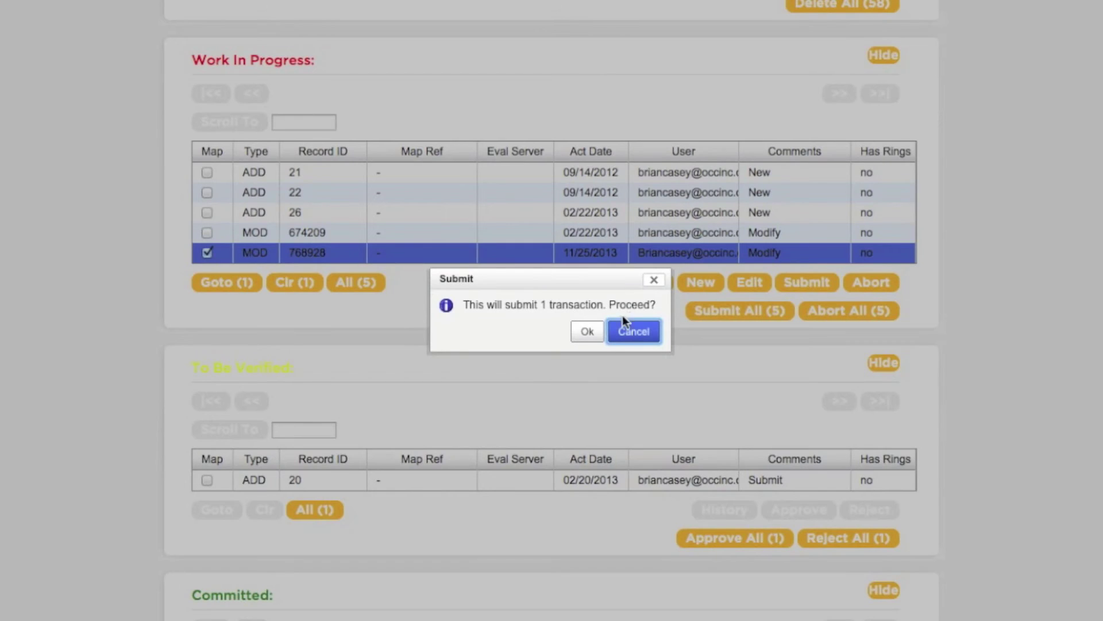
left_click(587, 332)
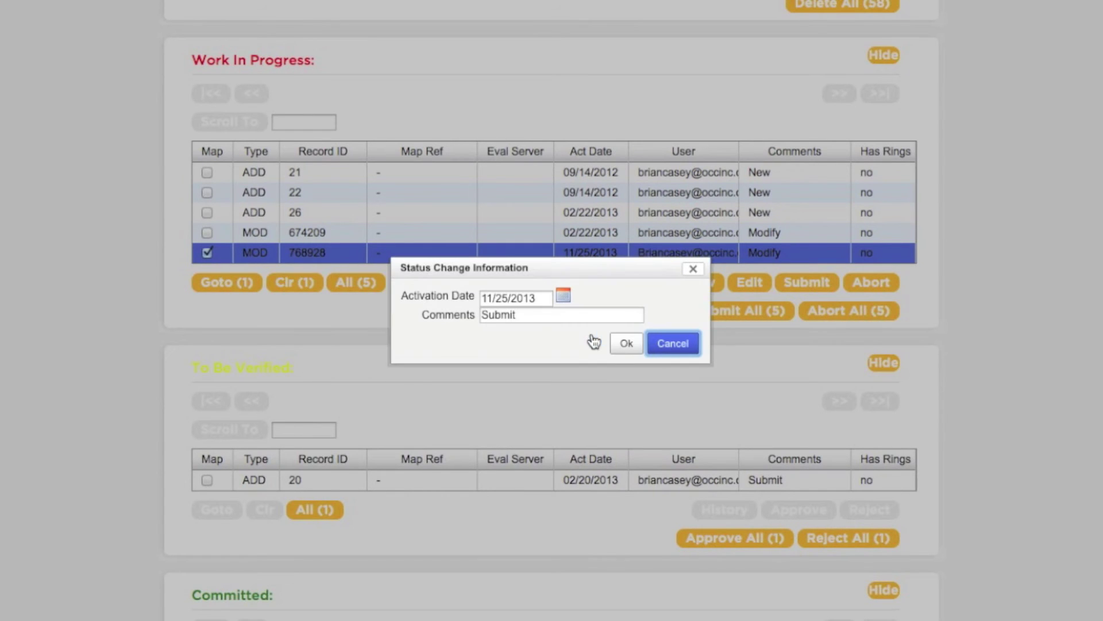
left_click(622, 345)
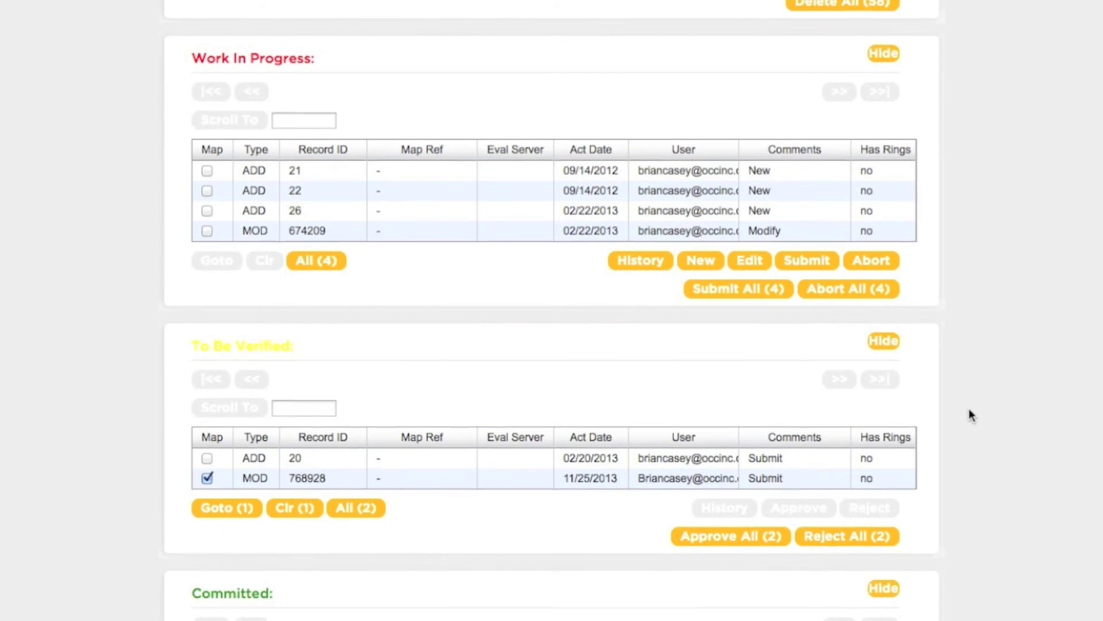
scroll(969, 409, "down", 10)
scroll(969, 415, "down", 5)
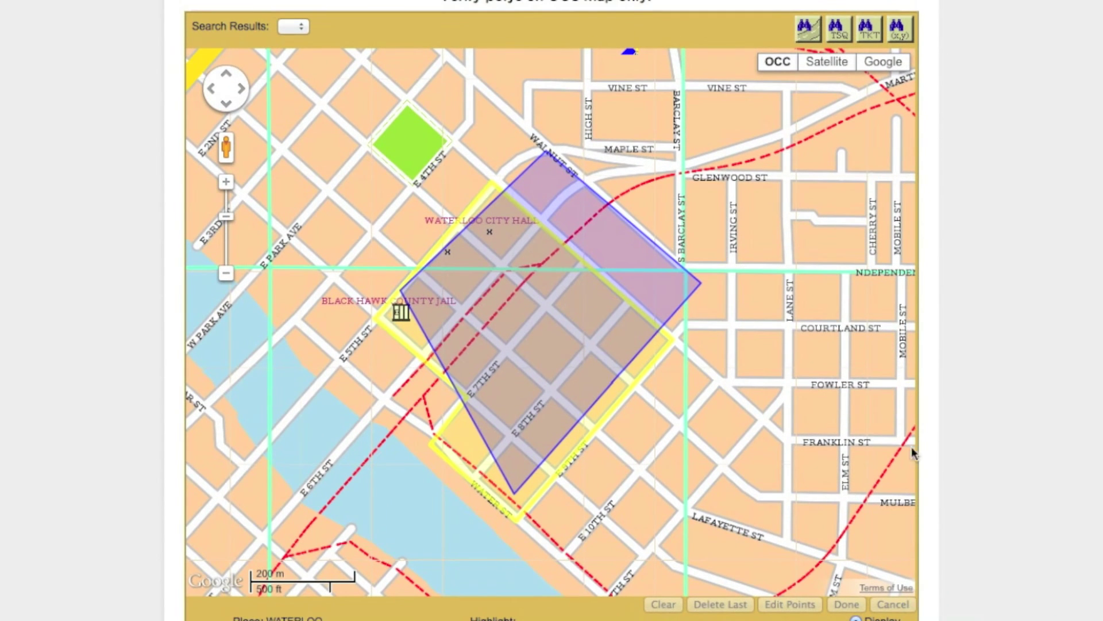
left_click(478, 463)
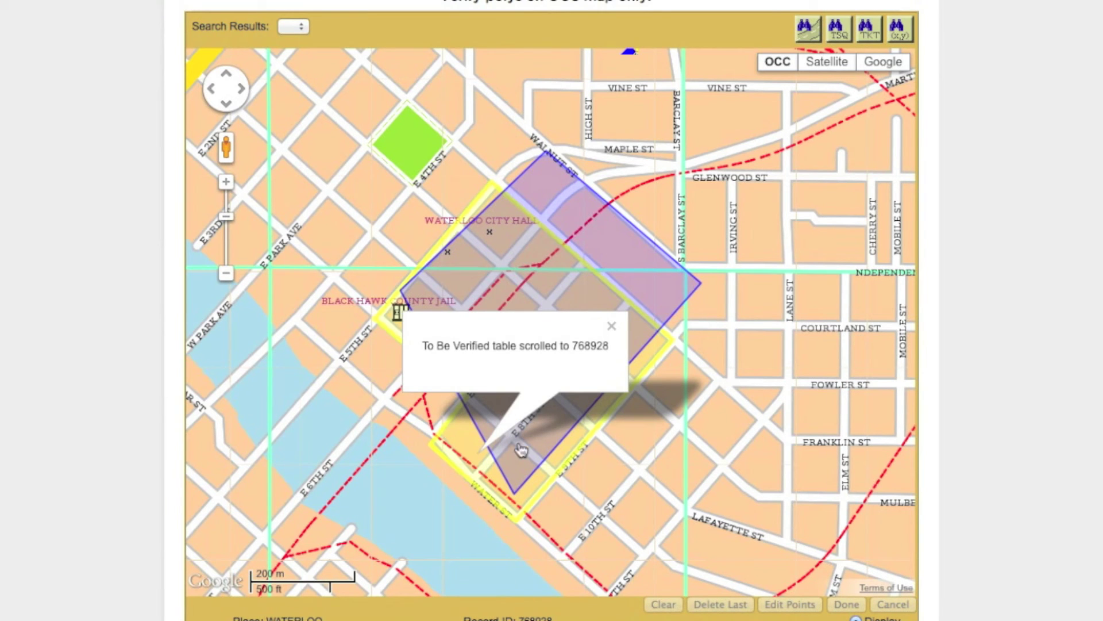
left_click(612, 327)
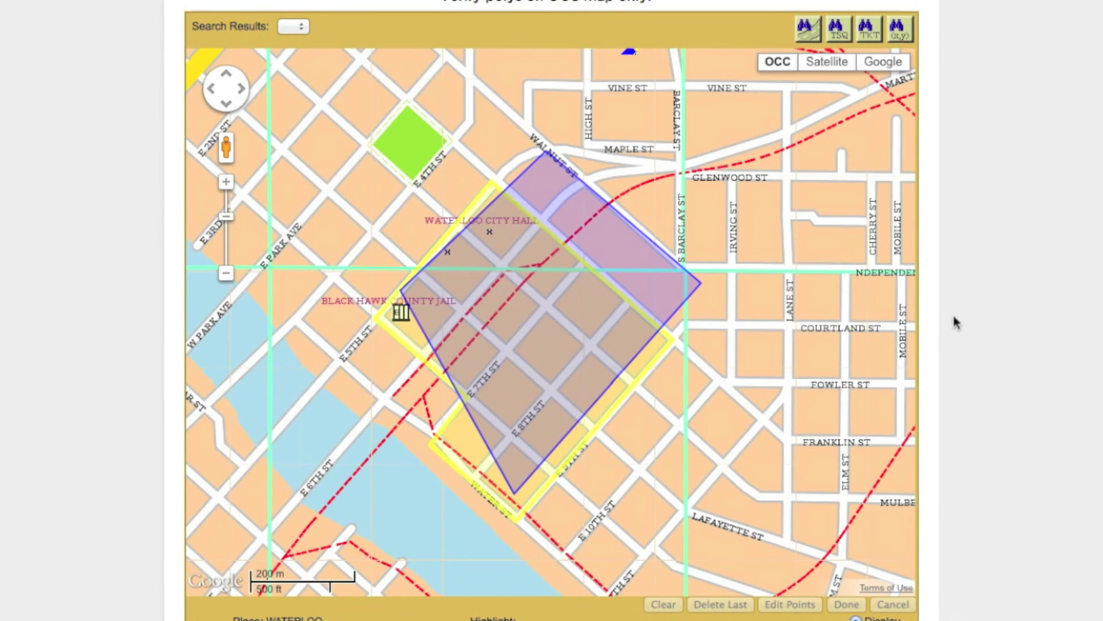
scroll(954, 318, "up", 10)
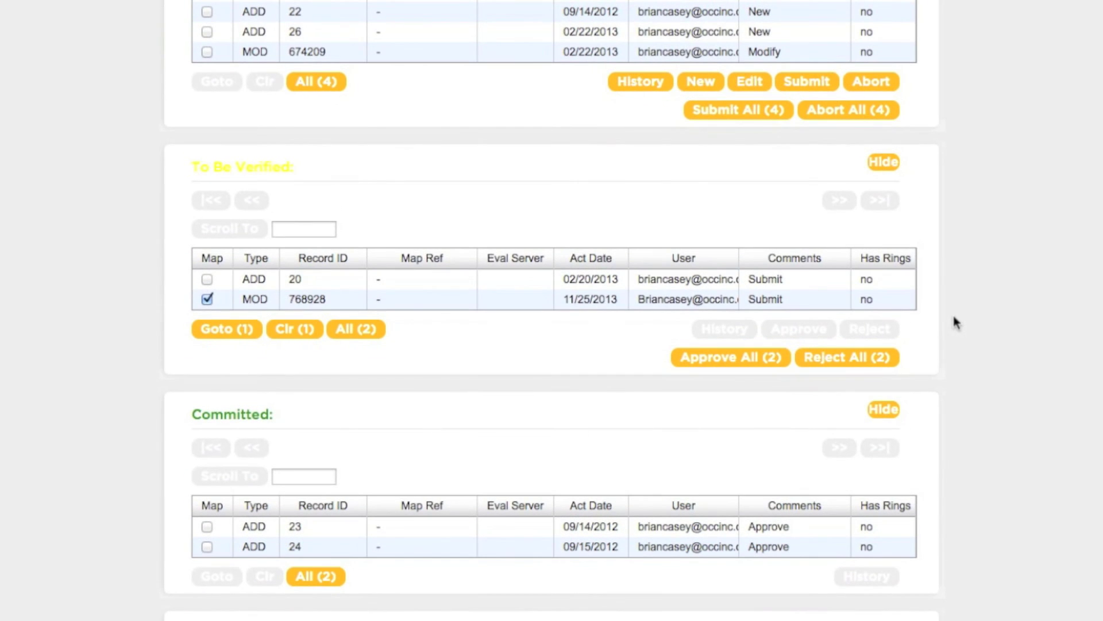
Approve transaction 768928 into Committed and view its green outline on the map
left_click(831, 300)
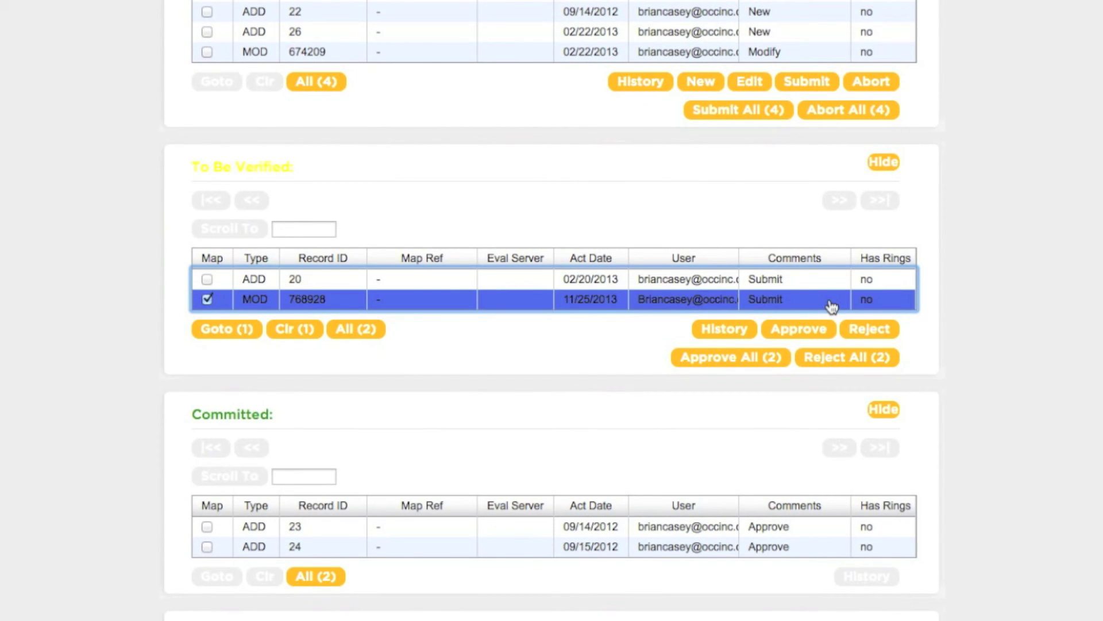
left_click(804, 325)
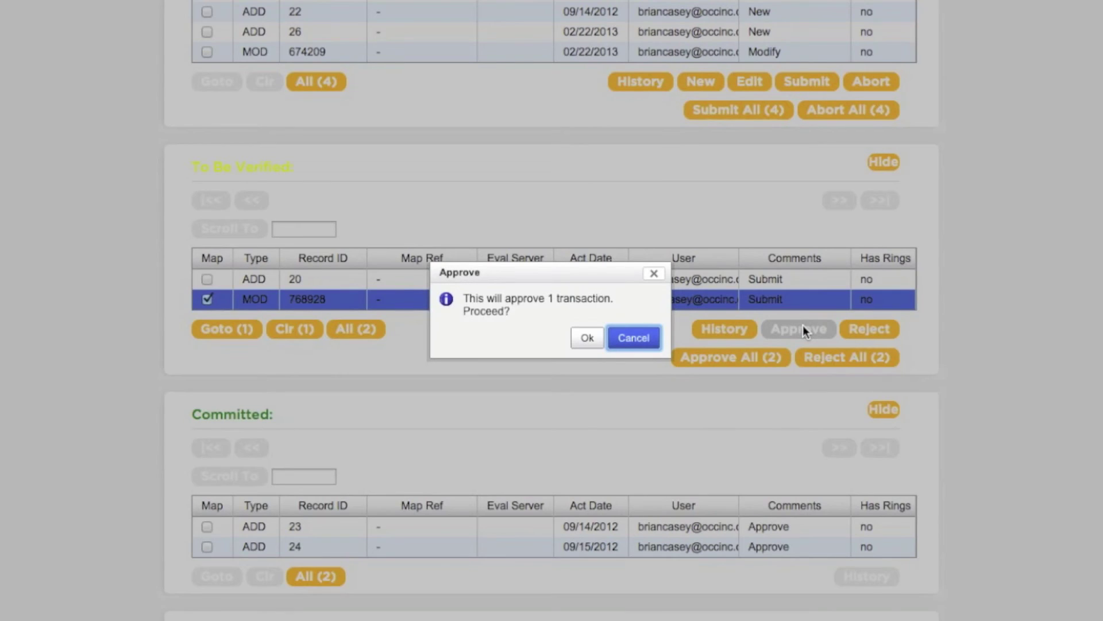
left_click(587, 339)
left_click(626, 343)
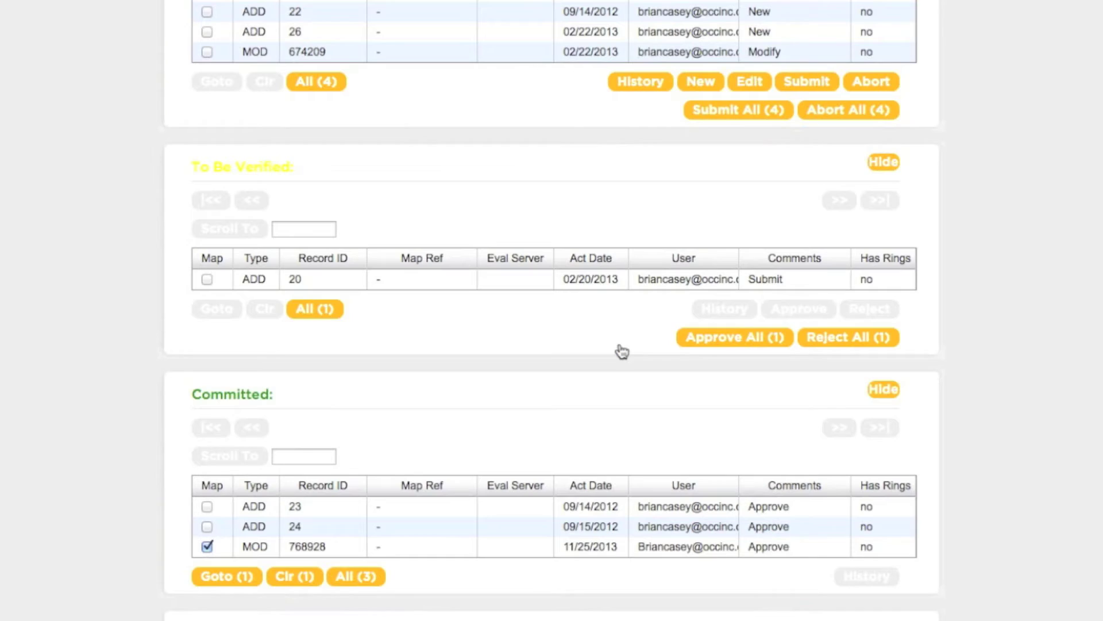
scroll(958, 425, "down", 3)
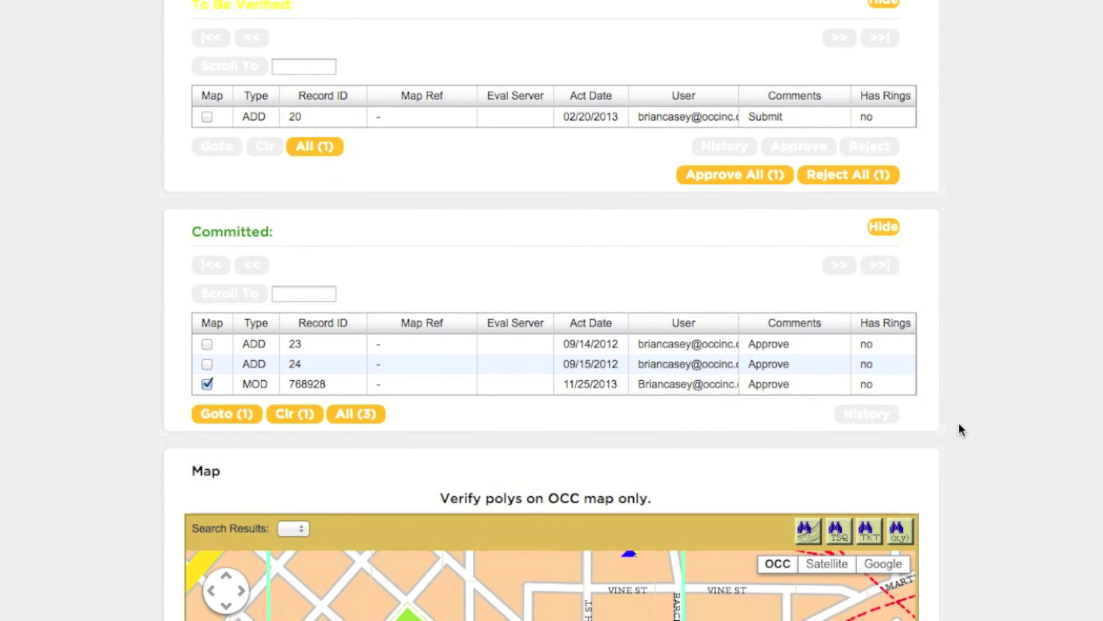
scroll(958, 423, "down", 9)
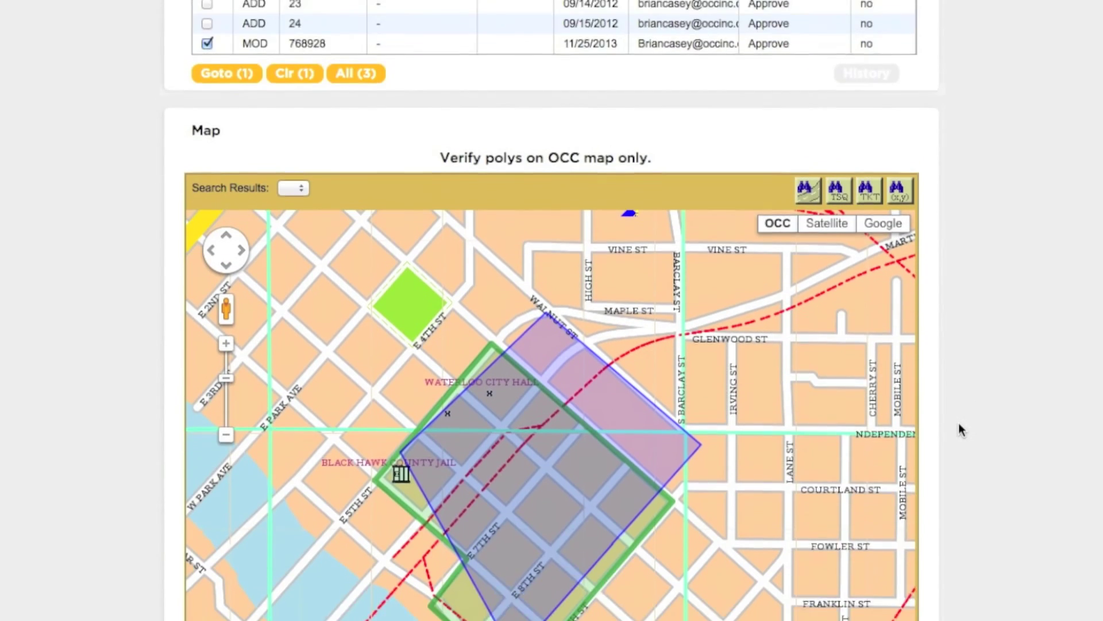